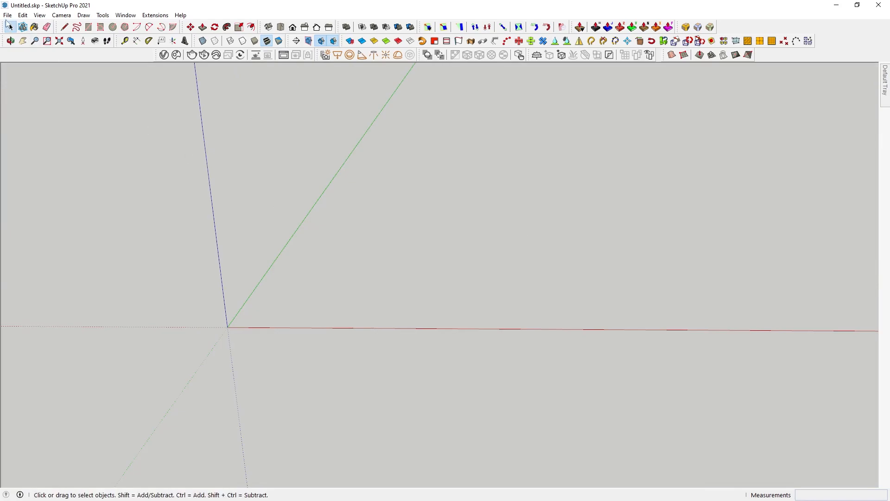
# Import the pendant lamp reference photo as an image and place it flat with its corner at the origin.
pyautogui.click(7, 15)
pyautogui.click(23, 14)
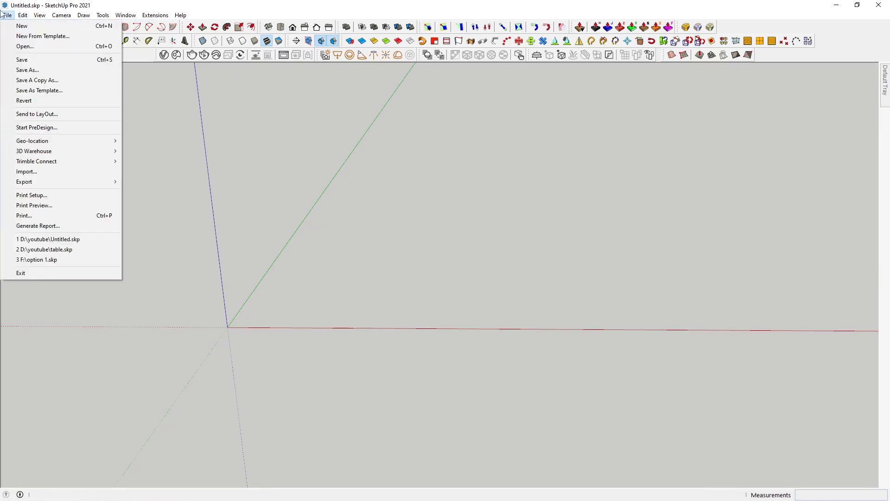
pyautogui.click(28, 171)
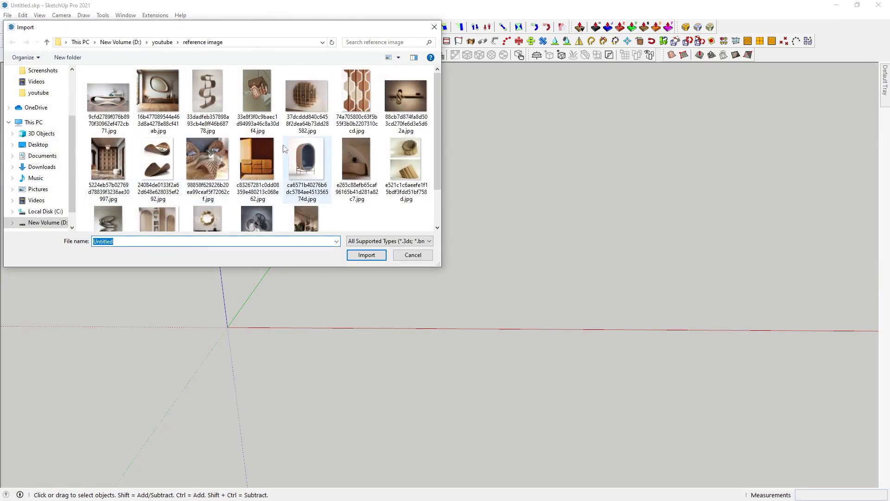
pyautogui.click(280, 117)
pyautogui.click(364, 286)
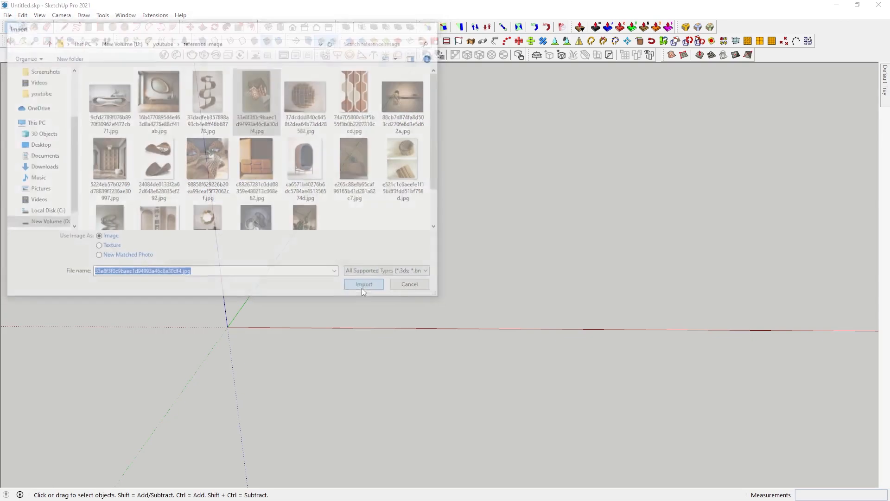
pyautogui.click(227, 327)
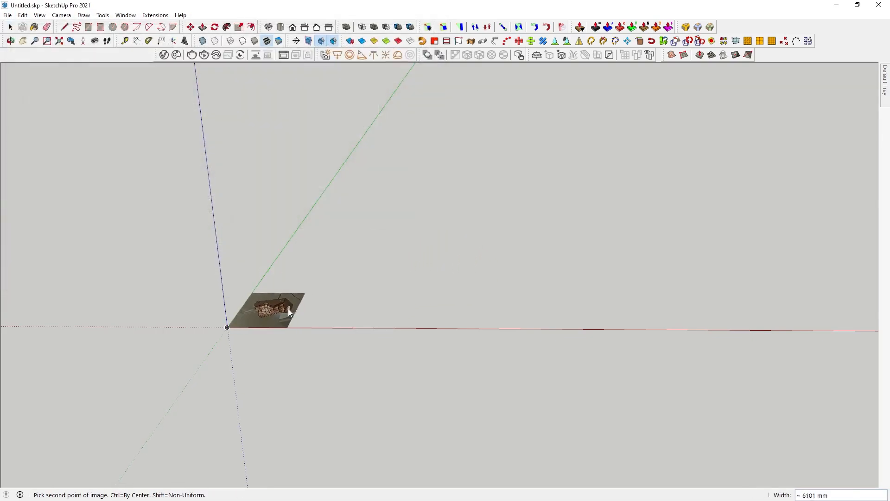
pyautogui.scroll(8, 234, 323)
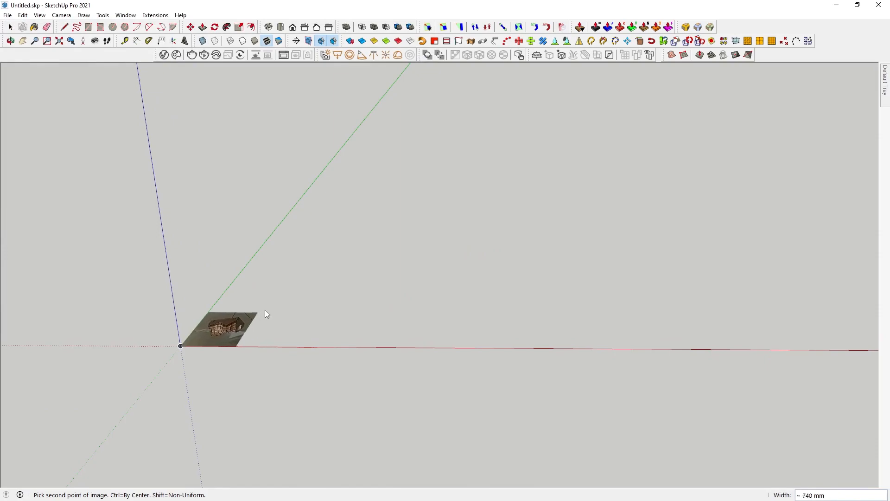
pyautogui.click(334, 281)
pyautogui.scroll(-3, 334, 280)
pyautogui.scroll(-1, 333, 277)
pyautogui.press('F2')
pyautogui.scroll(8, 524, 284)
pyautogui.keyDown('shift'); pyautogui.moveTo(505, 278); pyautogui.dragTo(394, 318, button='middle'); pyautogui.keyUp('shift')
pyautogui.press('r')
pyautogui.press('space')
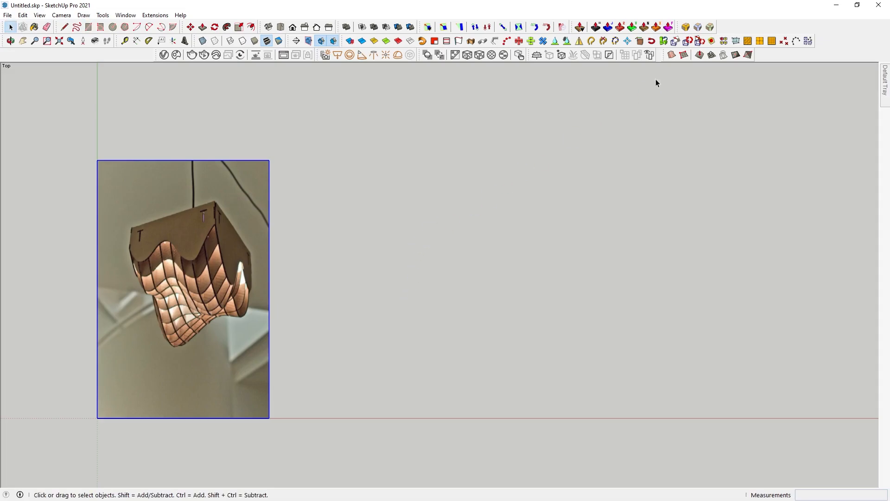
pyautogui.moveTo(663, 57); pyautogui.dragTo(637, 147)
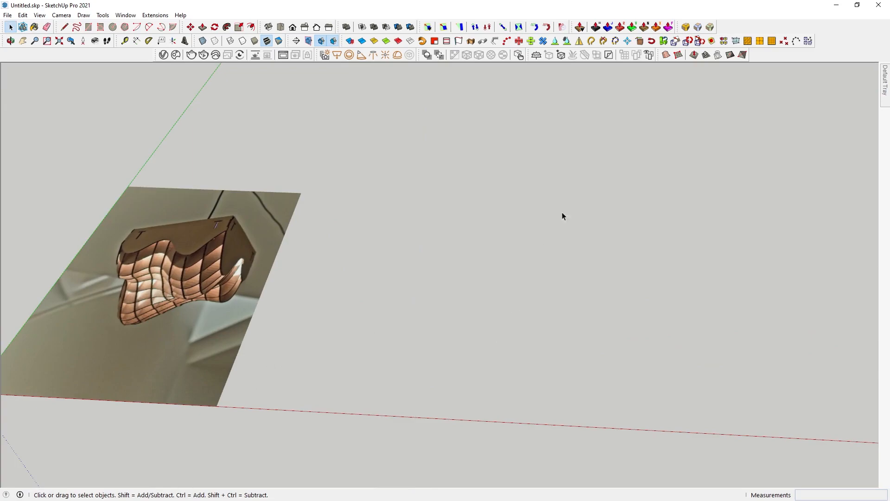
# Draw a 1200 mm square sandbox grid with 50 mm spacing beside the reference image.
pyautogui.click(693, 54)
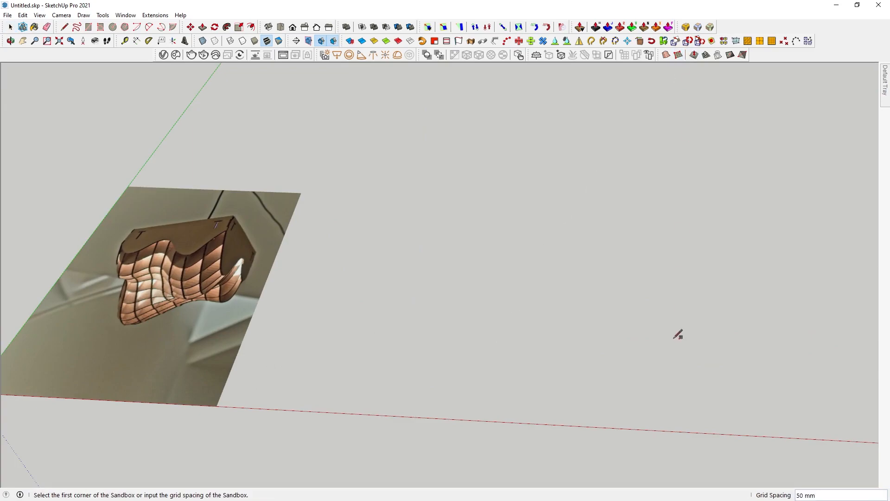
pyautogui.click(427, 373)
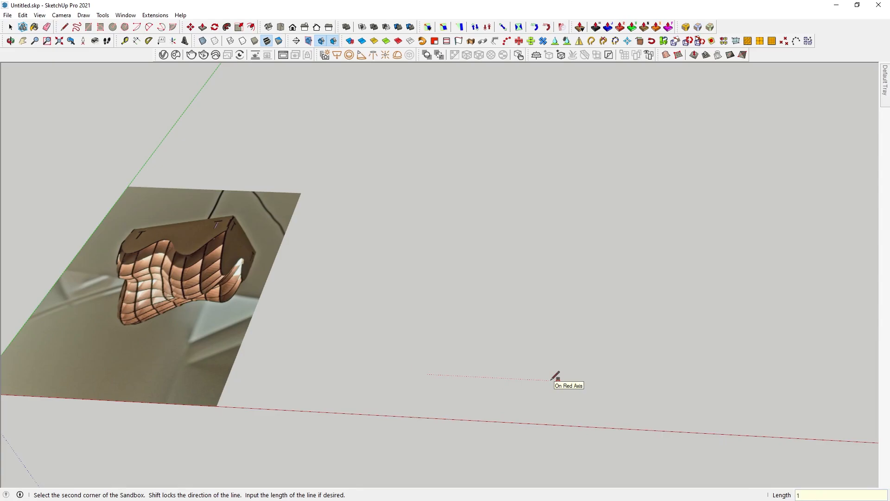
pyautogui.write('120')
pyautogui.press('Return')
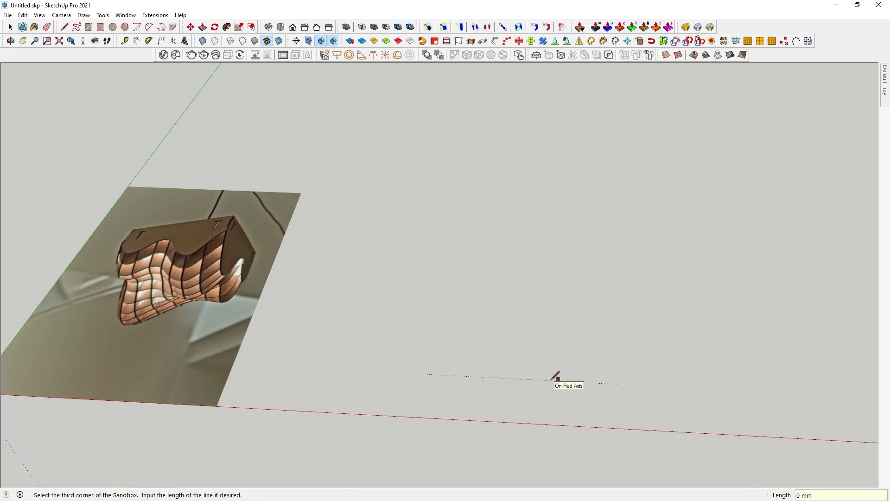
pyautogui.press('Return')
pyautogui.scroll(3, 552, 377)
pyautogui.press('space')
pyautogui.scroll(2, 551, 371)
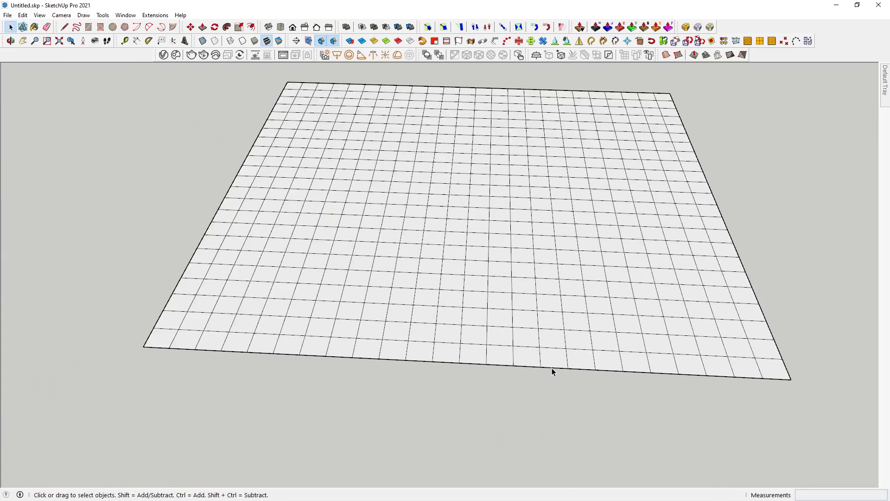
# Measure the width of one grid cell, and undo the sandbox grid.
pyautogui.scroll(2, 552, 371)
pyautogui.press('t')
pyautogui.click(534, 352)
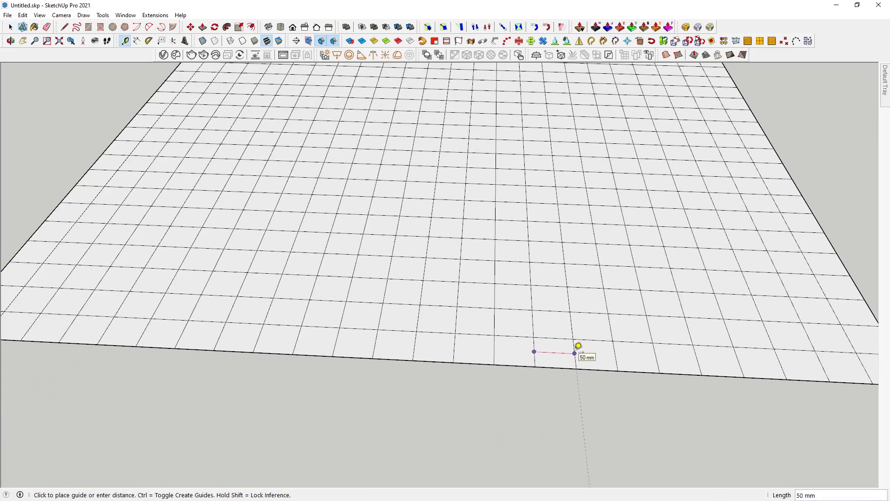
pyautogui.press('space')
pyautogui.scroll(-6, 561, 356)
pyautogui.hotkey('ctrl', 'z')
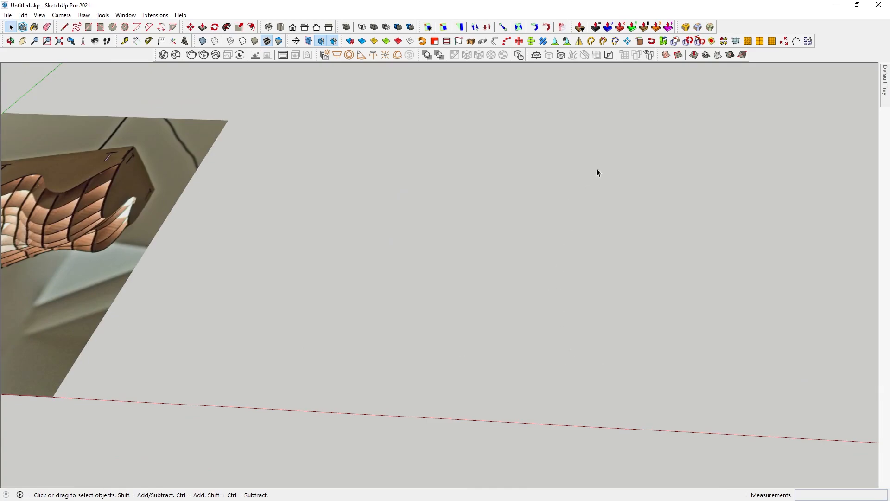
# Draw a 1200 by 1200 mm sandbox grid with 20 mm spacing beside the image and open it for editing.
pyautogui.click(678, 55)
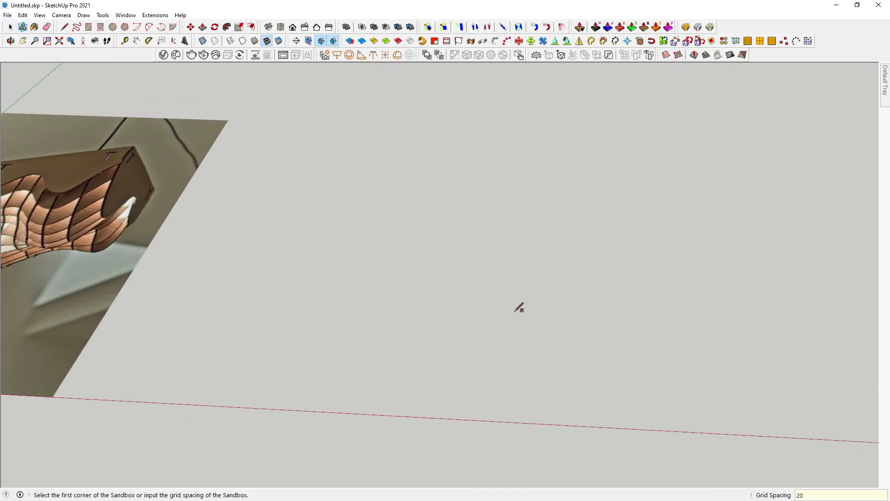
pyautogui.click(391, 361)
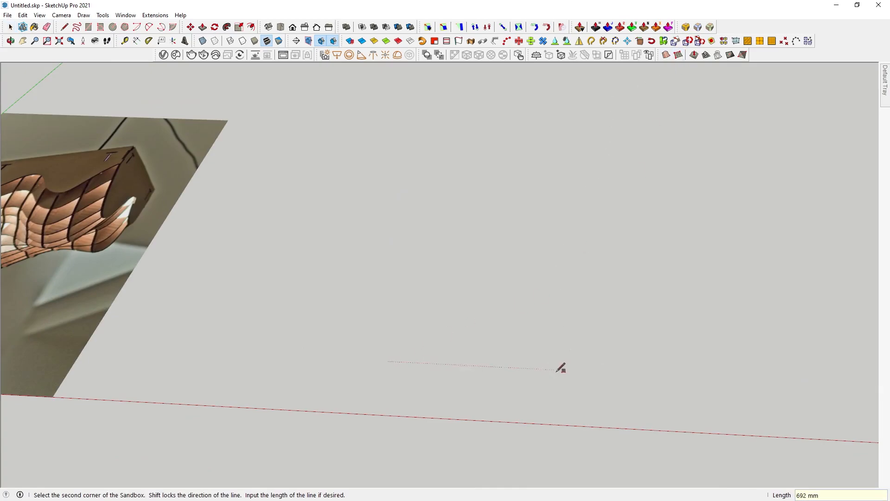
pyautogui.press('Return')
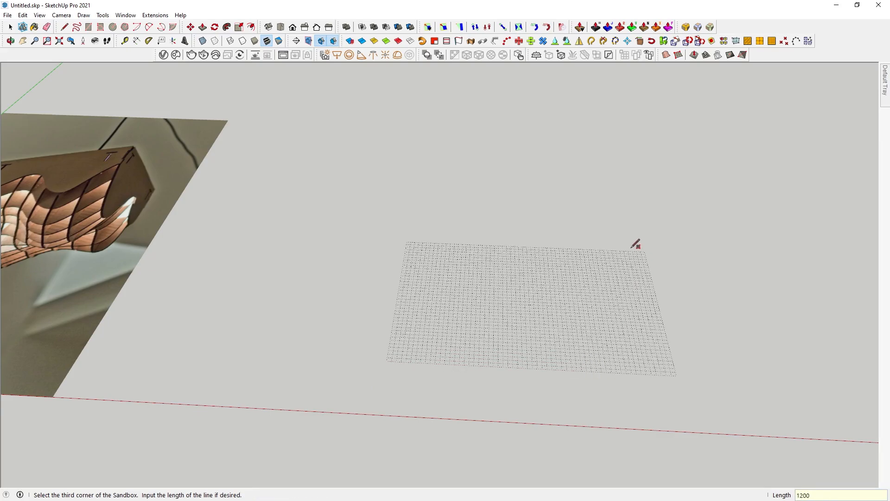
pyautogui.click(635, 244)
pyautogui.press('space')
pyautogui.click(574, 281)
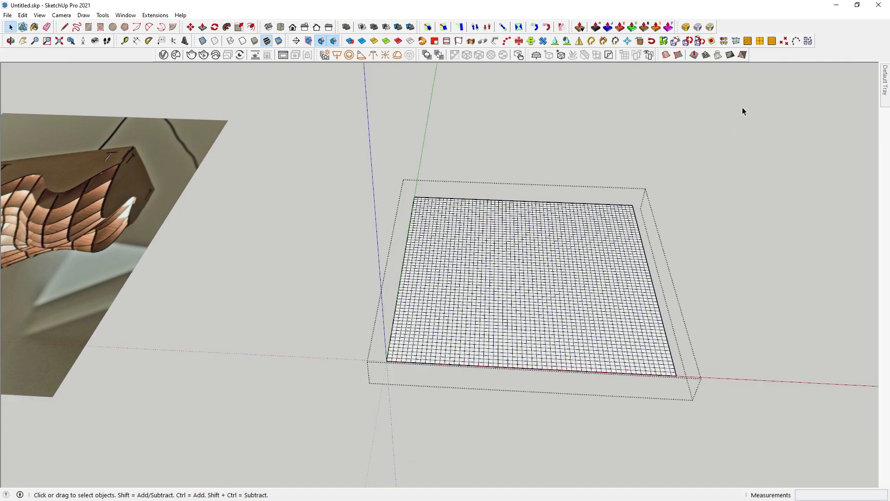
pyautogui.click(694, 55)
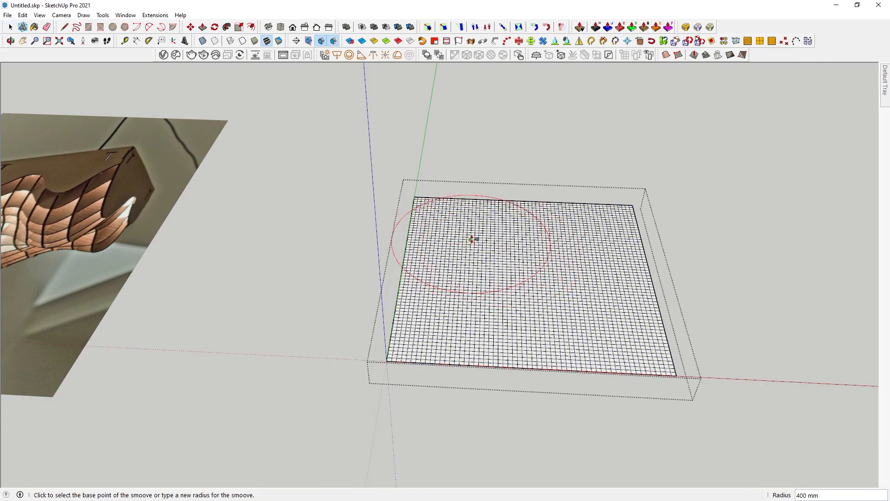
pyautogui.click(472, 239)
pyautogui.moveTo(501, 342); pyautogui.dragTo(493, 173, button='middle')
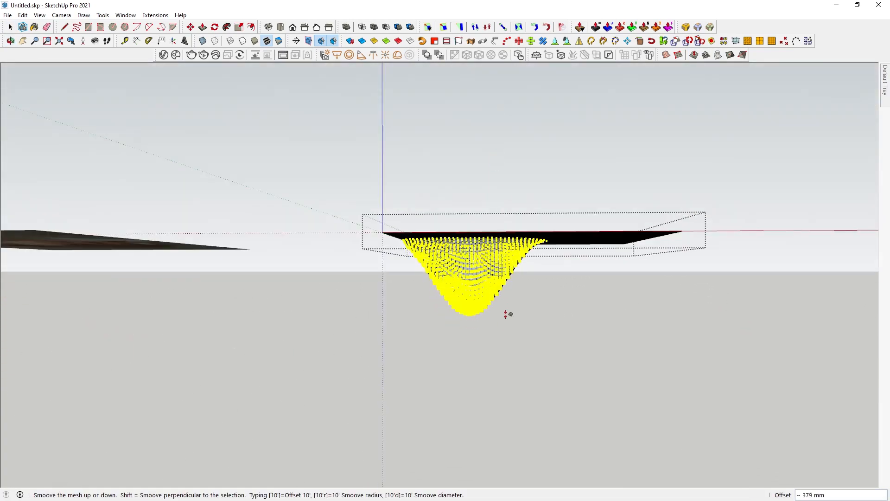
pyautogui.moveTo(527, 378); pyautogui.dragTo(504, 408, button='middle')
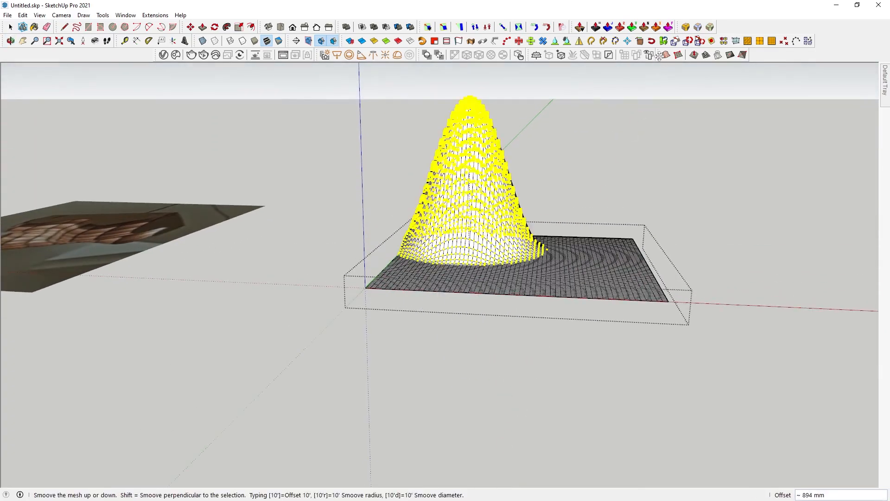
# Use Smoove with a radius larger than 400 mm to push the mesh down about 850 mm, back-left of its centre.
pyautogui.click(679, 55)
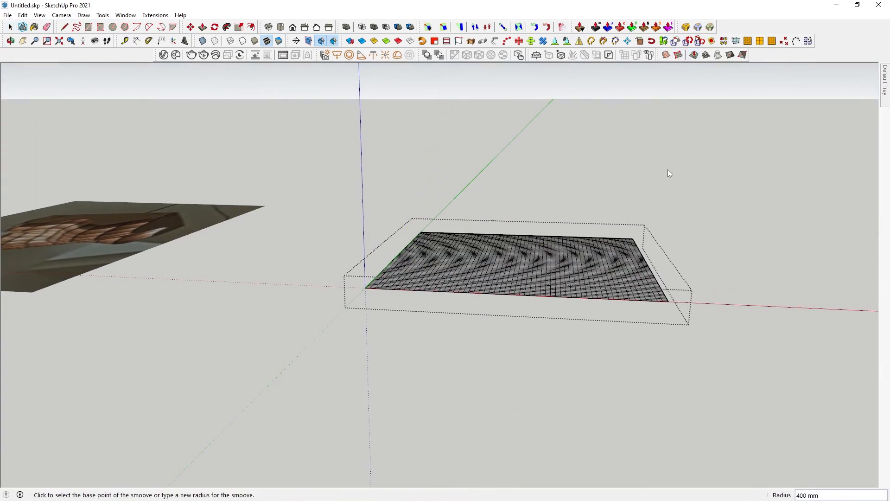
pyautogui.moveTo(491, 236); pyautogui.dragTo(477, 287, button='middle')
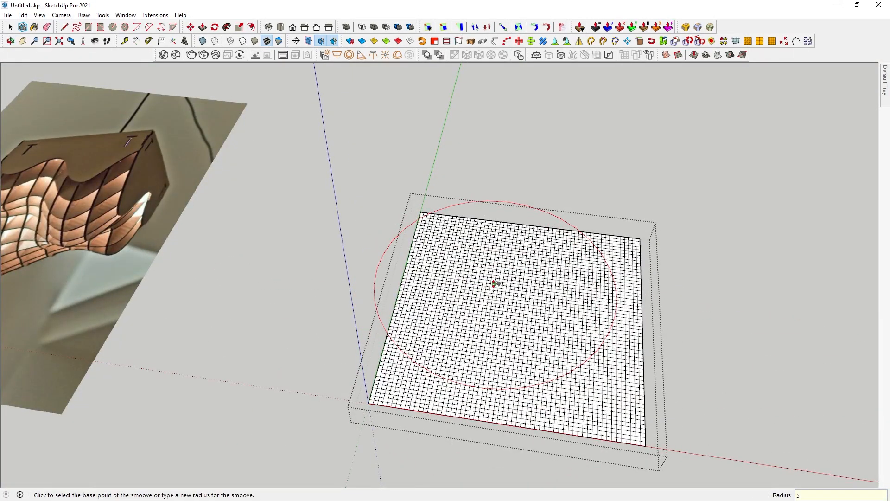
pyautogui.click(485, 284)
pyautogui.moveTo(485, 284); pyautogui.dragTo(504, 386, button='middle')
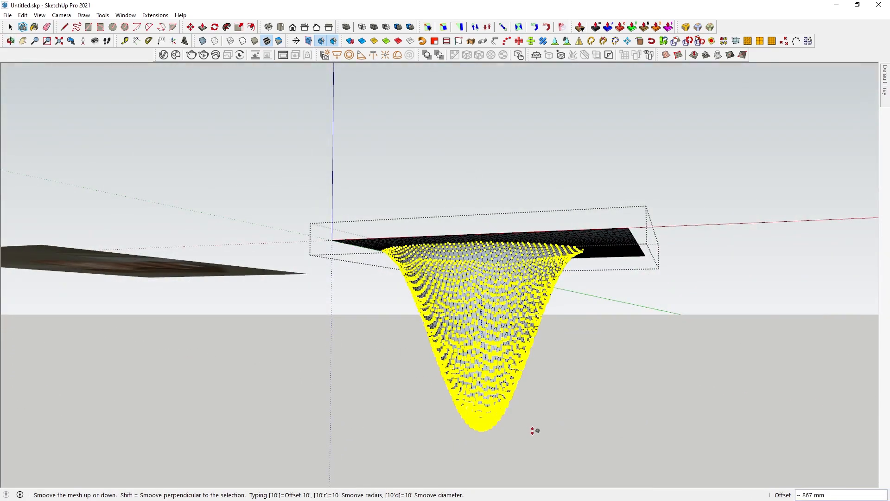
pyautogui.click(536, 422)
# Smoove a second downward dip with a 300 mm radius near the mesh's front-left corner.
pyautogui.moveTo(533, 346); pyautogui.dragTo(725, 26, button='middle')
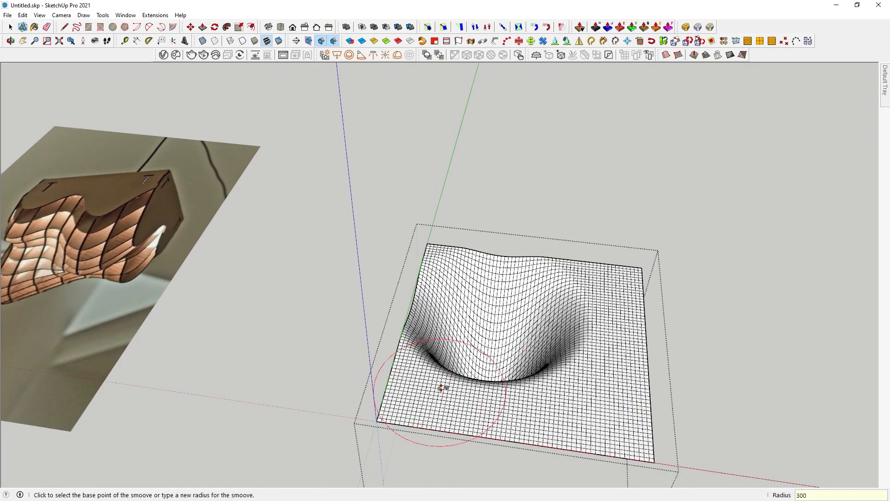
pyautogui.click(445, 385)
pyautogui.moveTo(459, 461); pyautogui.dragTo(459, 241, button='middle')
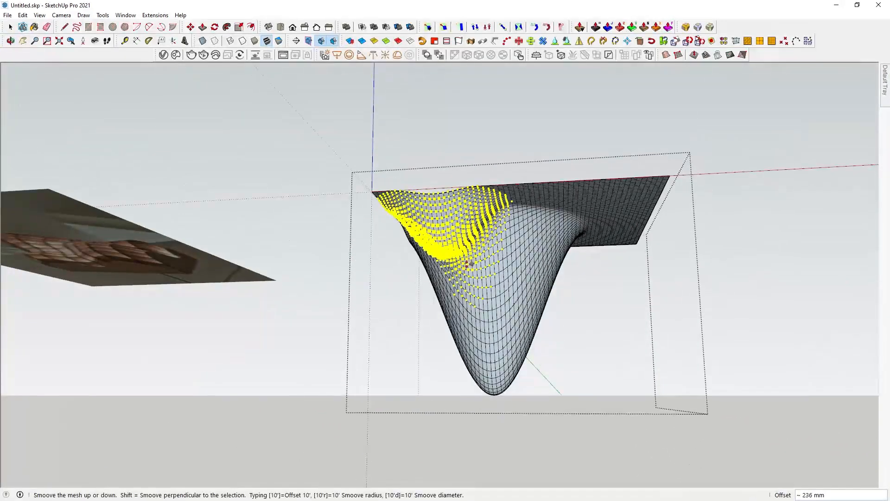
pyautogui.click(464, 317)
# Smoove a third downward dip with a 400 mm radius in the front-right area of the mesh.
pyautogui.moveTo(463, 316); pyautogui.dragTo(598, 343, button='middle')
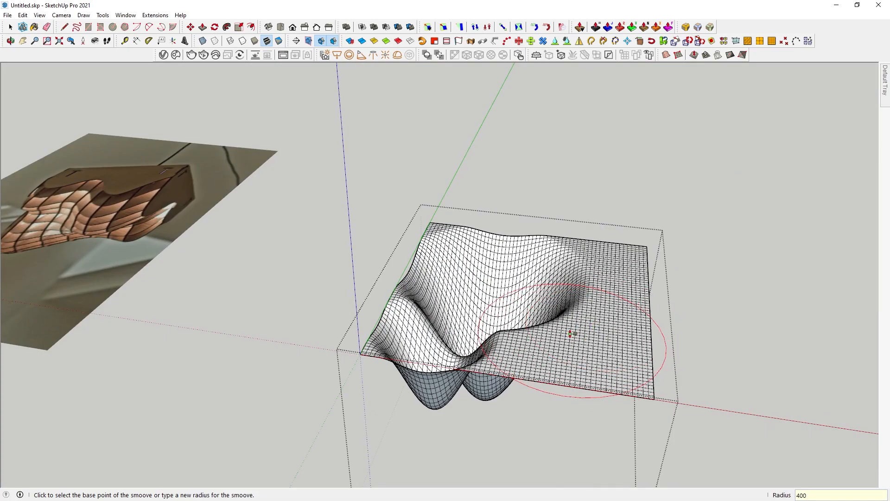
pyautogui.click(572, 333)
pyautogui.moveTo(576, 353); pyautogui.dragTo(593, 285, button='middle')
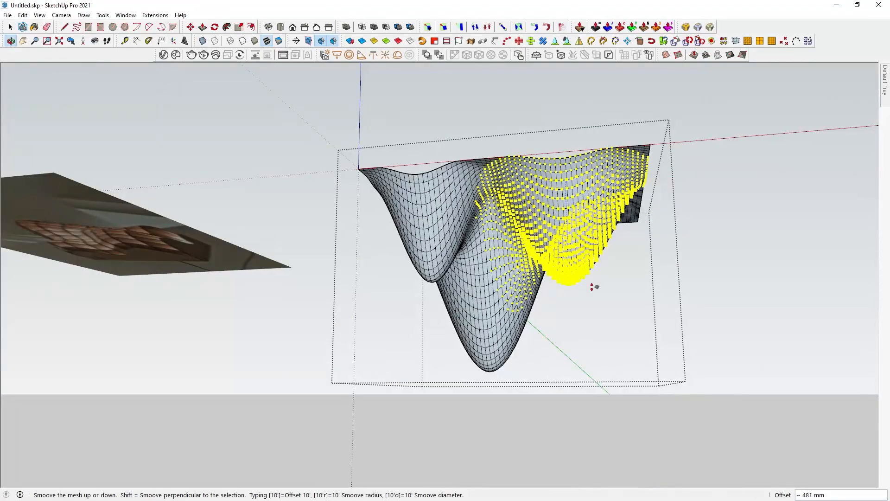
pyautogui.click(592, 308)
# Smoove a fourth dip about 450 mm deep with the 400 mm radius in the back-right area of the mesh.
pyautogui.moveTo(642, 213); pyautogui.dragTo(563, 254, button='middle')
pyautogui.click(532, 328)
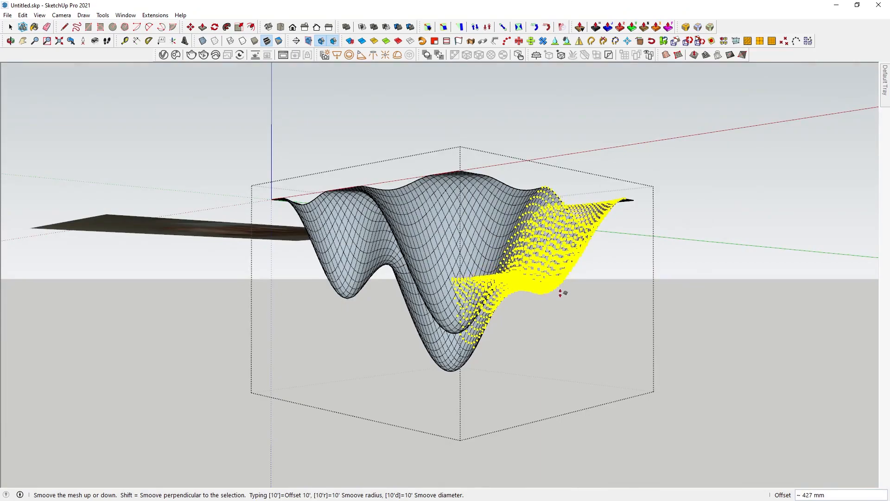
pyautogui.click(562, 302)
# Smoove the ridge between the two front dips slightly downward and finish sculpting the mesh.
pyautogui.moveTo(562, 302); pyautogui.dragTo(472, 307, button='middle')
pyautogui.click(472, 308)
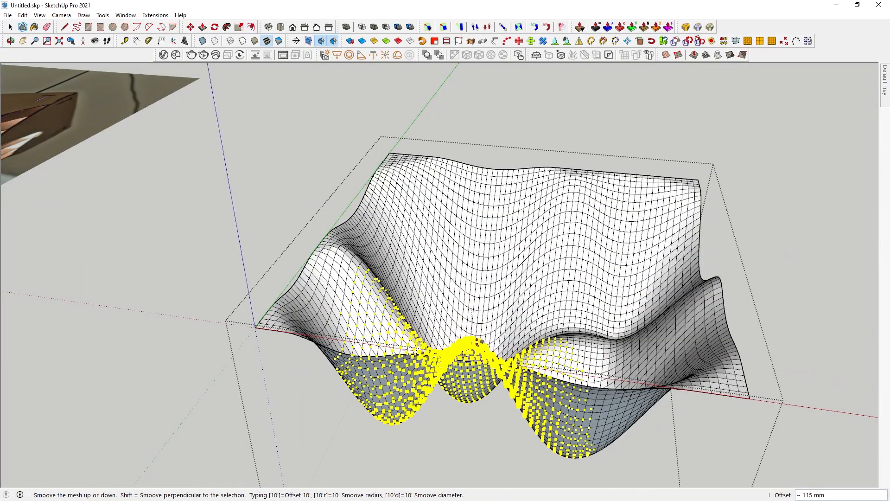
pyautogui.click(482, 359)
pyautogui.moveTo(482, 359); pyautogui.dragTo(482, 224, button='middle')
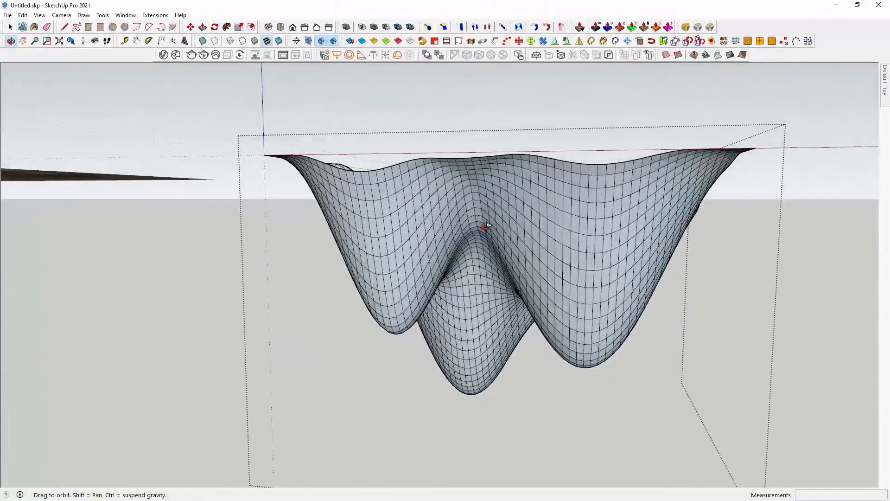
pyautogui.moveTo(549, 233); pyautogui.dragTo(649, 277, button='middle')
pyautogui.press('space')
# Soften and smooth the edges of the sculpted mesh group.
pyautogui.scroll(-2, 558, 272)
pyautogui.moveTo(566, 273); pyautogui.dragTo(500, 339, button='middle')
pyautogui.scroll(4, 473, 280)
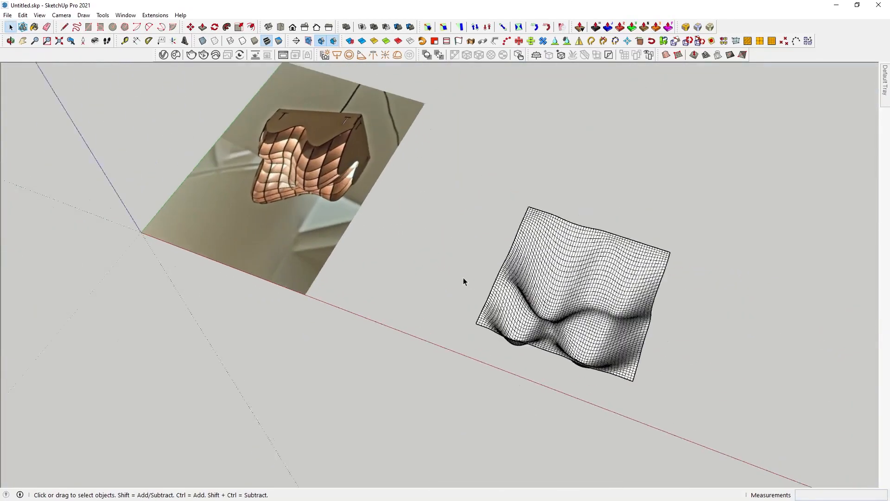
pyautogui.rightClick(522, 308)
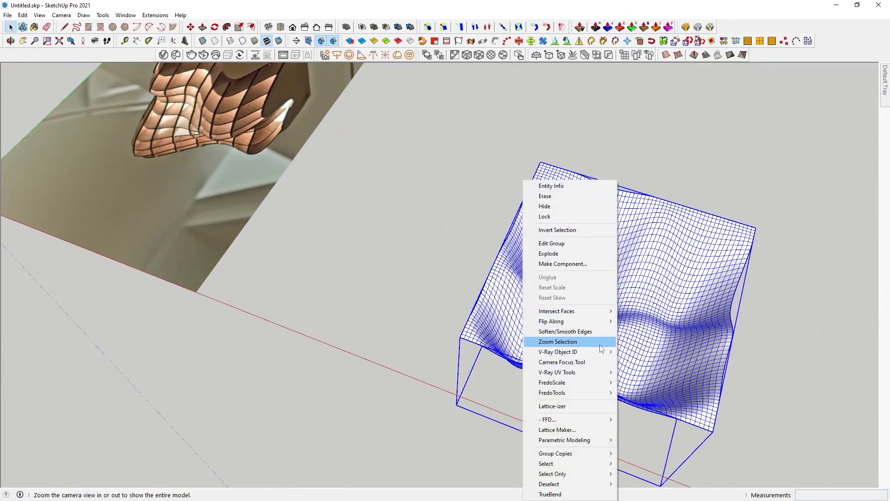
pyautogui.click(604, 331)
# Open the mesh group and reverse the faces of the smoothed surface.
pyautogui.moveTo(604, 331); pyautogui.dragTo(674, 194, button='middle')
pyautogui.press('space')
pyautogui.doubleClick(648, 284)
pyautogui.click(644, 281)
pyautogui.rightClick(642, 280)
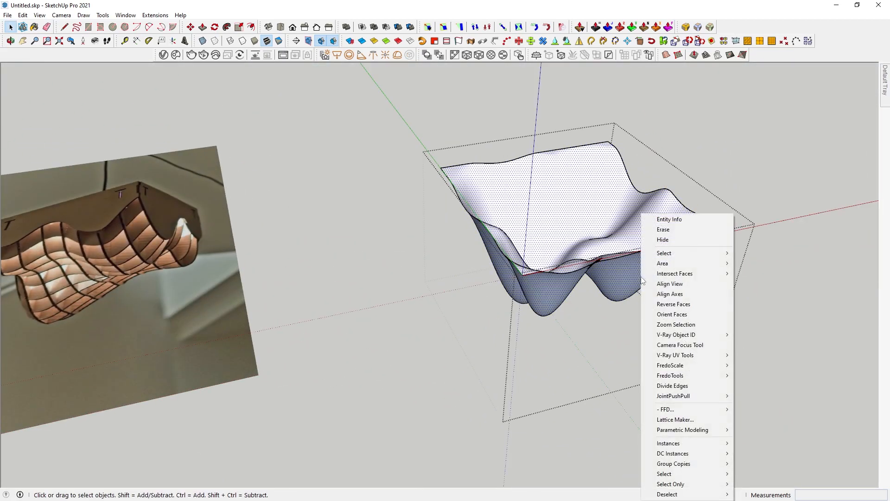
pyautogui.click(673, 304)
# Rotate the flat reference photo upright about the red axis at the origin and move it beside the mesh.
pyautogui.scroll(-3, 353, 275)
pyautogui.moveTo(235, 304); pyautogui.dragTo(455, 213, button='middle')
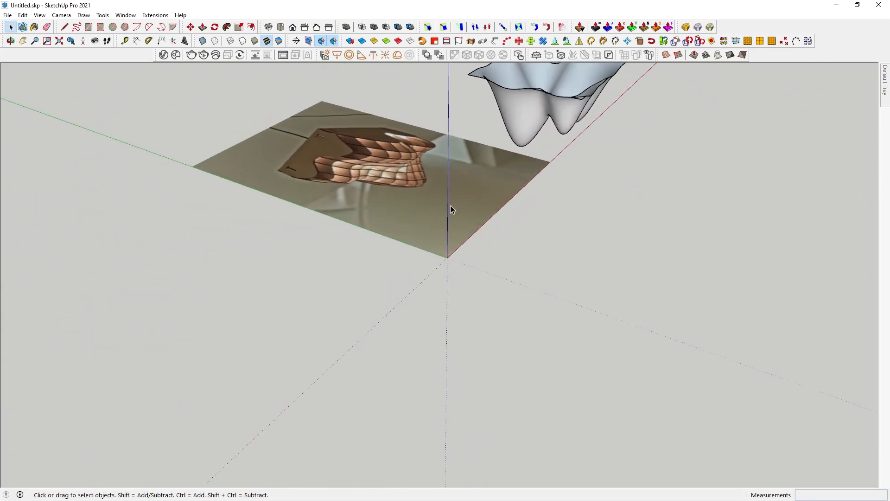
pyautogui.click(449, 221)
pyautogui.press('q')
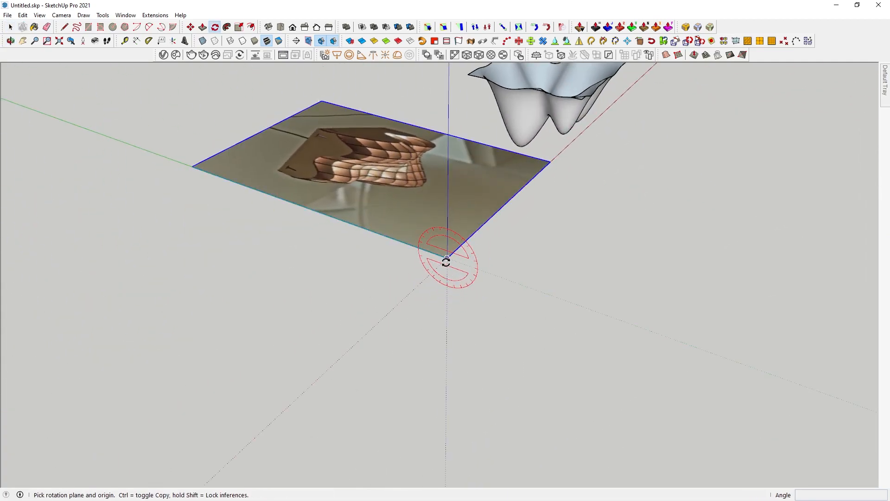
pyautogui.click(493, 274)
pyautogui.click(449, 304)
pyautogui.press('m')
pyautogui.click(583, 281)
pyautogui.click(448, 231)
# Raise the sculpted mesh group vertically above the ground, next to the upright reference photo.
pyautogui.moveTo(448, 230)
pyautogui.mouseDown(button='middle')
pyautogui.moveTo(496, 183)
pyautogui.moveTo(523, 139)
pyautogui.moveTo(575, 297)
pyautogui.mouseUp(button='middle')
pyautogui.press('space')
pyautogui.click(600, 349)
pyautogui.press('m')
pyautogui.click(651, 349)
pyautogui.click(650, 152)
# Open the mesh group and draw a 100 mm vertical line up from its corner at the axes' origin.
pyautogui.scroll(5, 587, 228)
pyautogui.moveTo(588, 228)
pyautogui.mouseDown(button='middle')
pyautogui.moveTo(650, 278)
pyautogui.moveTo(566, 263)
pyautogui.moveTo(691, 431)
pyautogui.moveTo(691, 420)
pyautogui.mouseUp(button='middle')
pyautogui.scroll(3, 629, 251)
pyautogui.press('space')
pyautogui.doubleClick(544, 335)
pyautogui.moveTo(528, 360)
pyautogui.mouseDown(button='middle')
pyautogui.moveTo(523, 371)
pyautogui.moveTo(658, 253)
pyautogui.moveTo(661, 213)
pyautogui.moveTo(682, 299)
pyautogui.moveTo(683, 114)
pyautogui.mouseUp(button='middle')
pyautogui.scroll(2, 682, 299)
pyautogui.press('l')
pyautogui.click(685, 296)
pyautogui.scroll(-2, 685, 71)
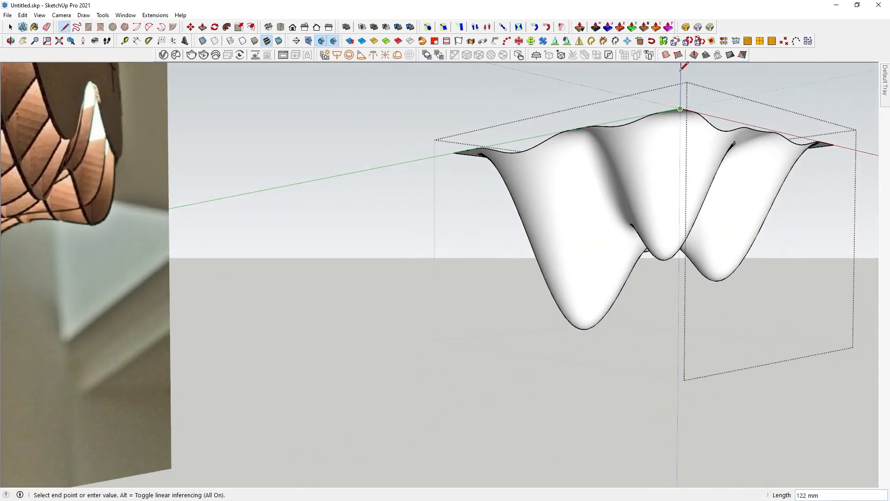
pyautogui.press('Return')
pyautogui.scroll(-1, 825, 110)
pyautogui.moveTo(835, 114); pyautogui.dragTo(729, 206, button='middle')
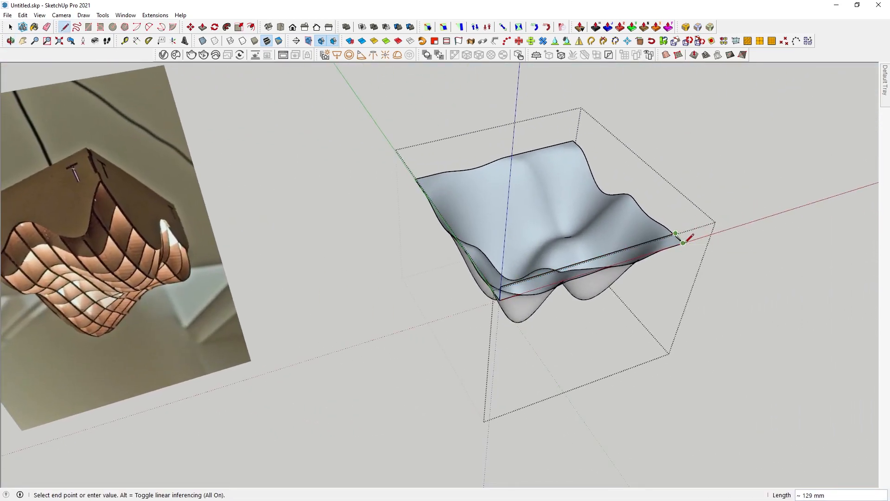
pyautogui.scroll(5, 689, 237)
pyautogui.moveTo(687, 246); pyautogui.dragTo(691, 195, button='middle')
pyautogui.press('Escape')
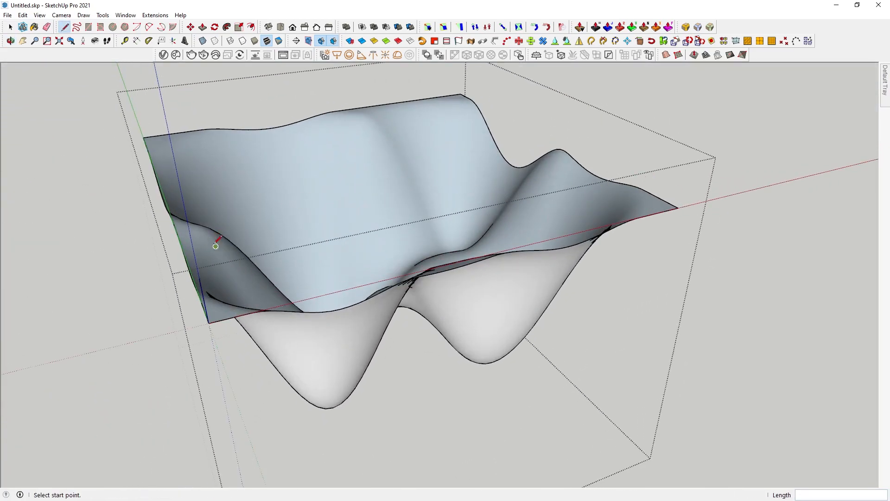
pyautogui.click(201, 278)
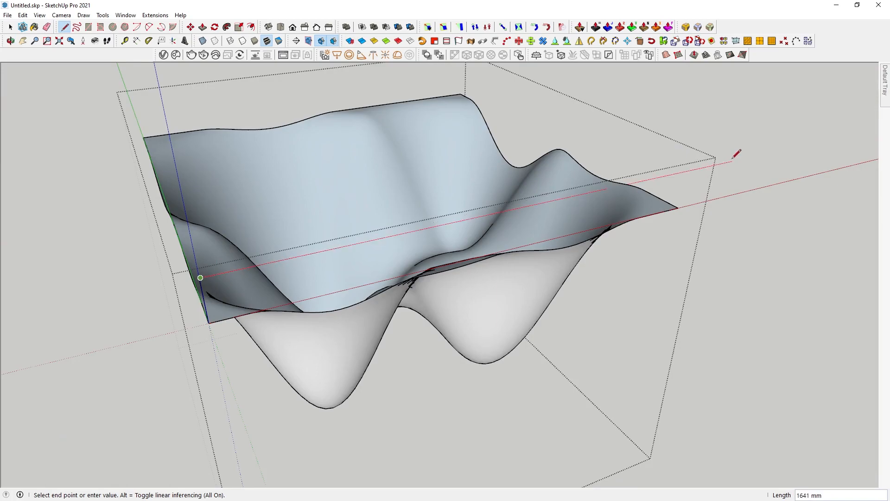
pyautogui.scroll(5, 692, 210)
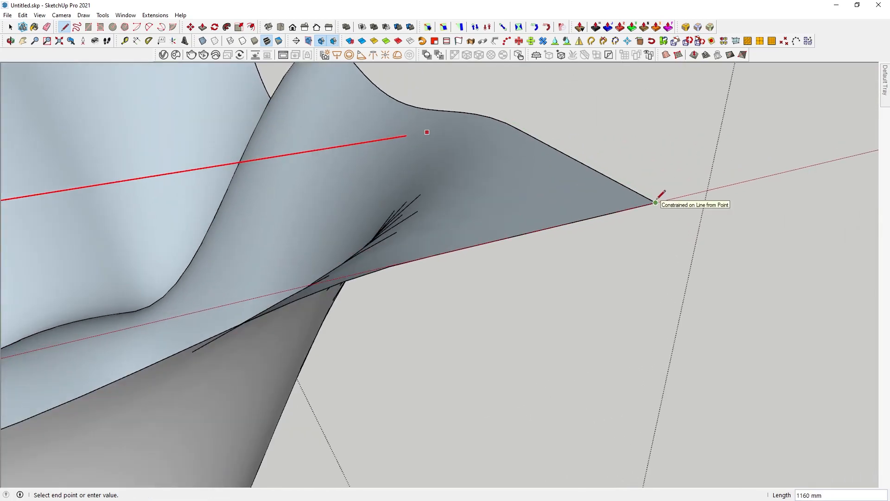
pyautogui.moveTo(659, 198); pyautogui.dragTo(681, 170, button='middle')
pyautogui.scroll(-6, 684, 167)
pyautogui.press('space')
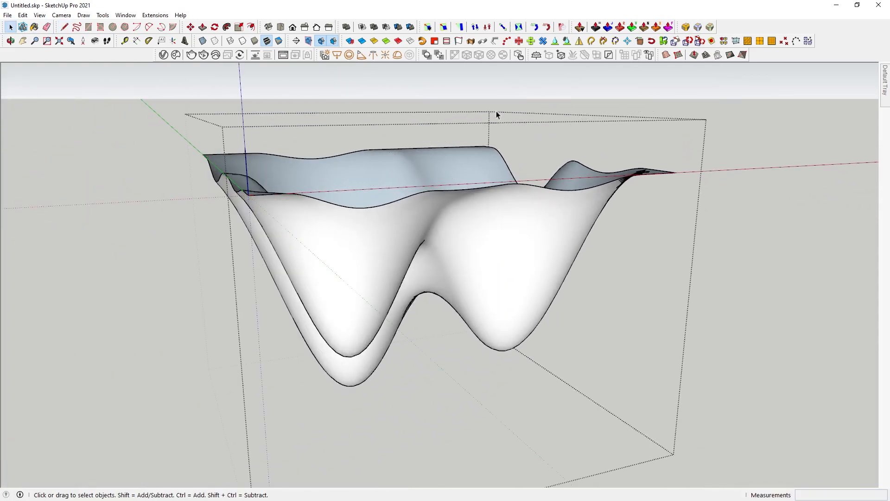
# Draw the upper and end edges that close the first two sides of the mesh with 100 mm high vertical walls.
pyautogui.press('l')
pyautogui.click(245, 148)
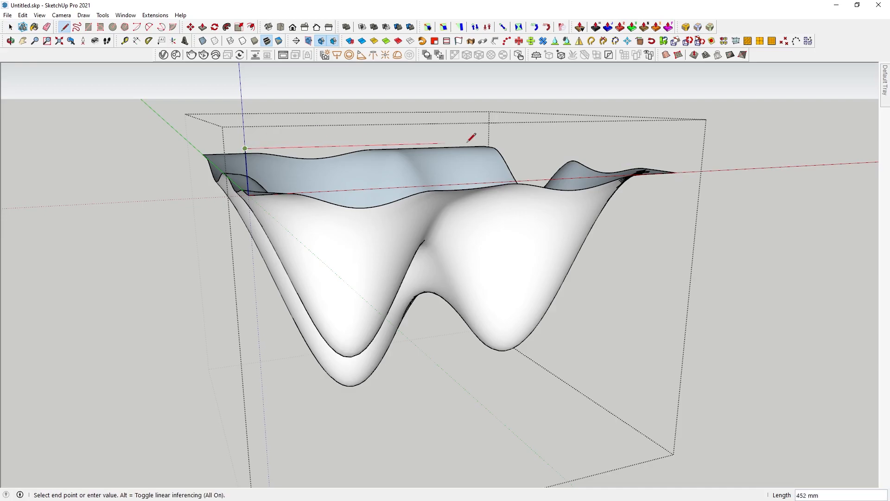
pyautogui.click(675, 173)
pyautogui.moveTo(679, 170); pyautogui.dragTo(254, 252, button='middle')
pyautogui.click(265, 219)
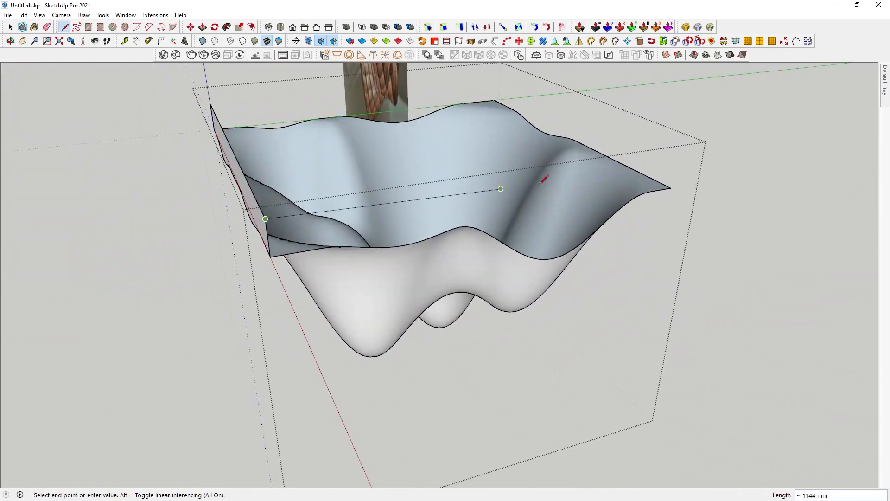
pyautogui.press('Left')
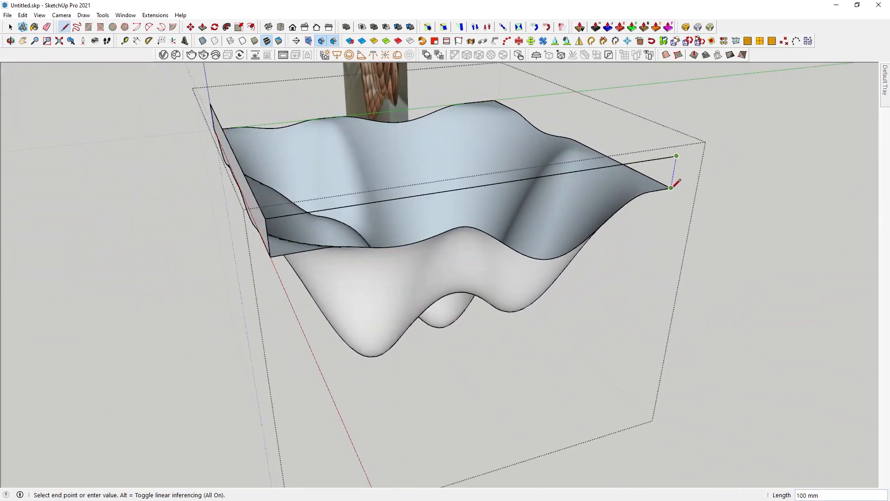
pyautogui.click(672, 186)
# Draw the edges that close the remaining two sides of the mesh and select the finished lamp group.
pyautogui.moveTo(672, 185); pyautogui.dragTo(408, 251, button='middle')
pyautogui.click(408, 251)
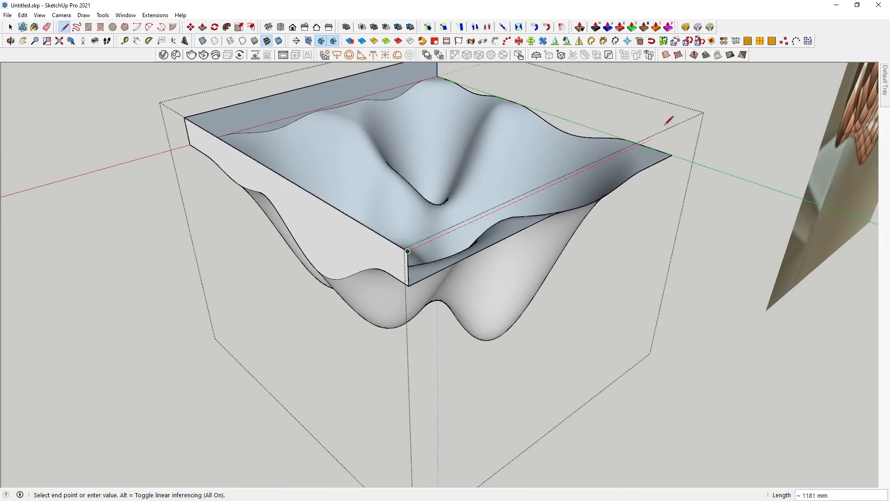
pyautogui.press('Right')
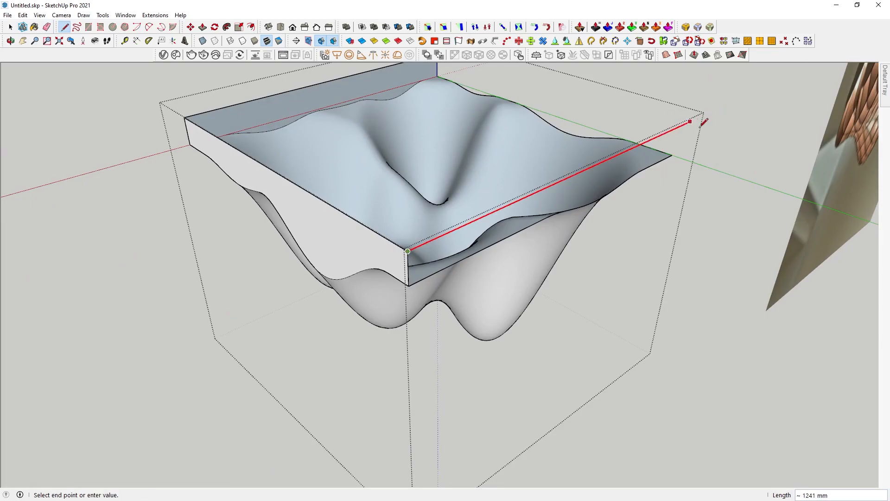
pyautogui.click(675, 153)
pyautogui.moveTo(680, 145); pyautogui.dragTo(438, 200, button='middle')
pyautogui.click(432, 230)
pyautogui.click(626, 181)
pyautogui.moveTo(626, 180); pyautogui.dragTo(566, 201, button='middle')
pyautogui.click(577, 199)
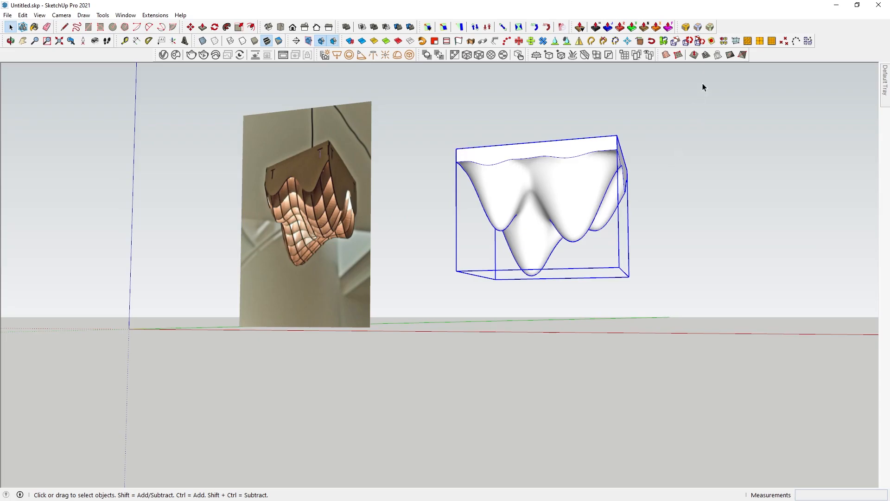
# Bring up the Solid Inspector² toolbar for checking the lamp group.
pyautogui.rightClick(842, 56)
pyautogui.scroll(-3, 839, 95)
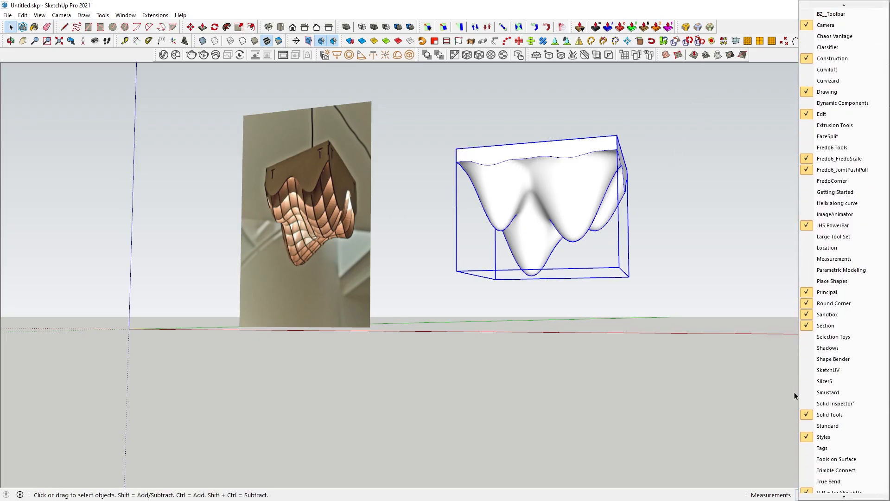
pyautogui.click(834, 404)
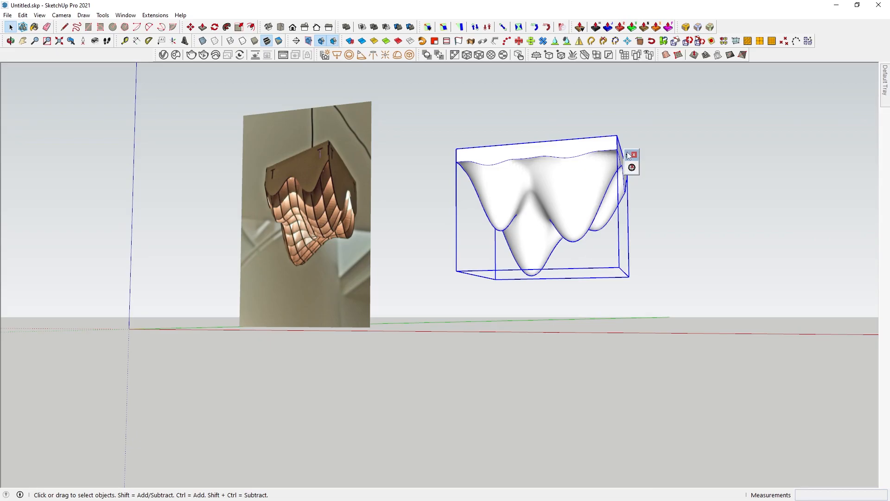
pyautogui.moveTo(885, 69)
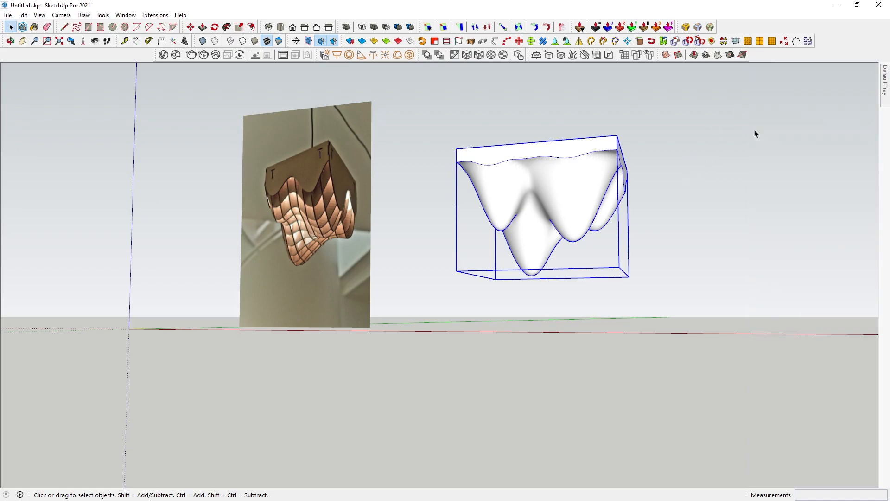
# Show the Slicer5 toolbar and place it beside the lamp model.
pyautogui.rightClick(839, 47)
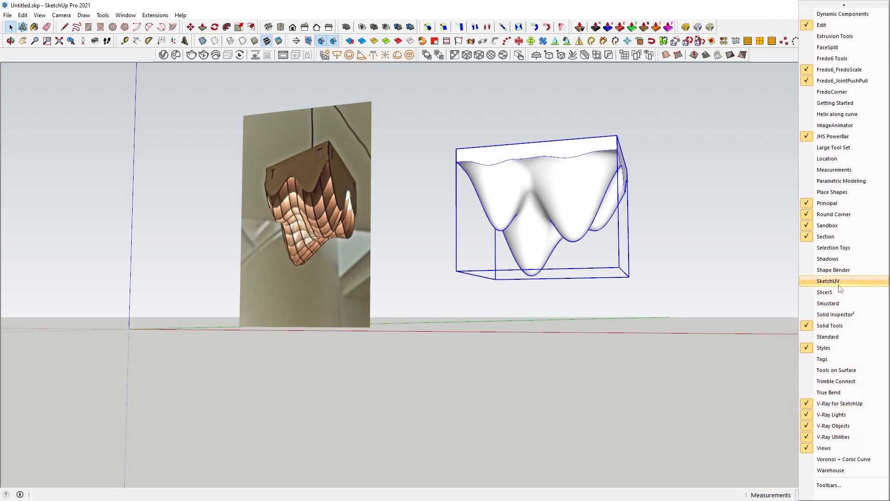
pyautogui.click(825, 292)
pyautogui.moveTo(147, 144); pyautogui.dragTo(650, 95)
# Slice the lamp group with Slicer5 along XY, using 50 mm spacing and 5 mm thickness in both directions.
pyautogui.click(649, 110)
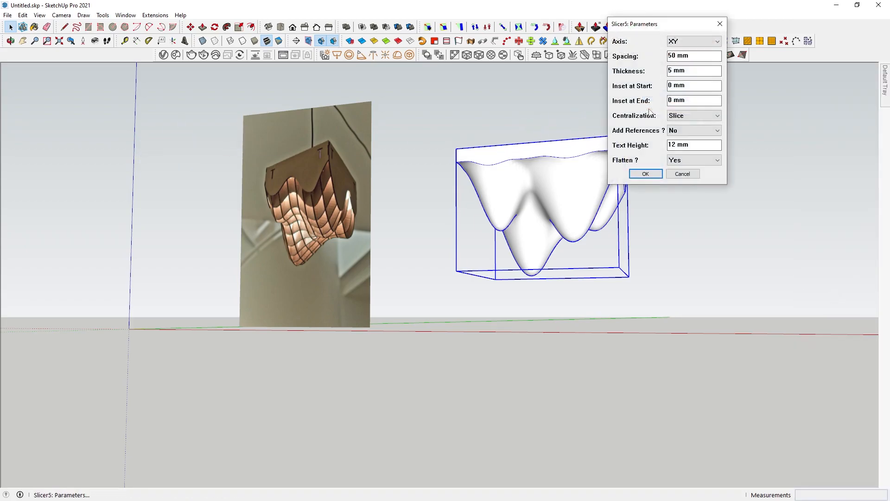
pyautogui.moveTo(647, 25); pyautogui.dragTo(719, 94)
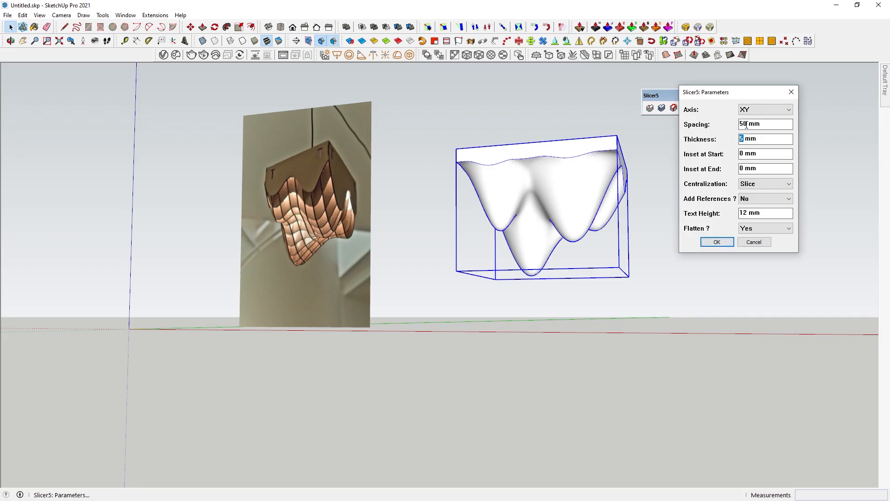
pyautogui.click(753, 110)
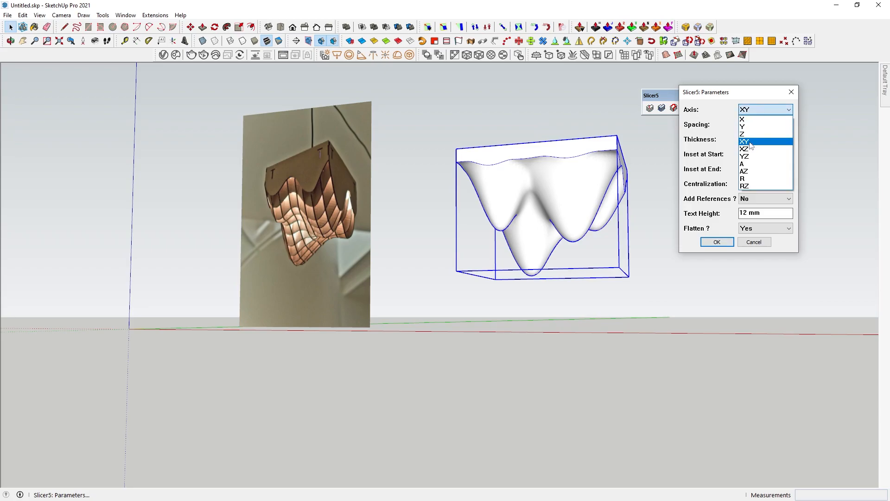
pyautogui.click(750, 143)
pyautogui.moveTo(748, 123); pyautogui.dragTo(735, 140)
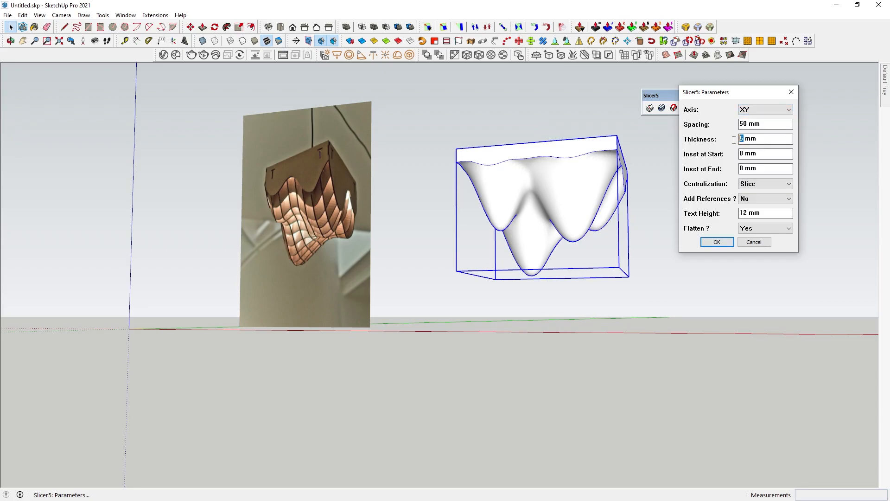
pyautogui.click(717, 242)
pyautogui.moveTo(676, 48); pyautogui.dragTo(666, 63)
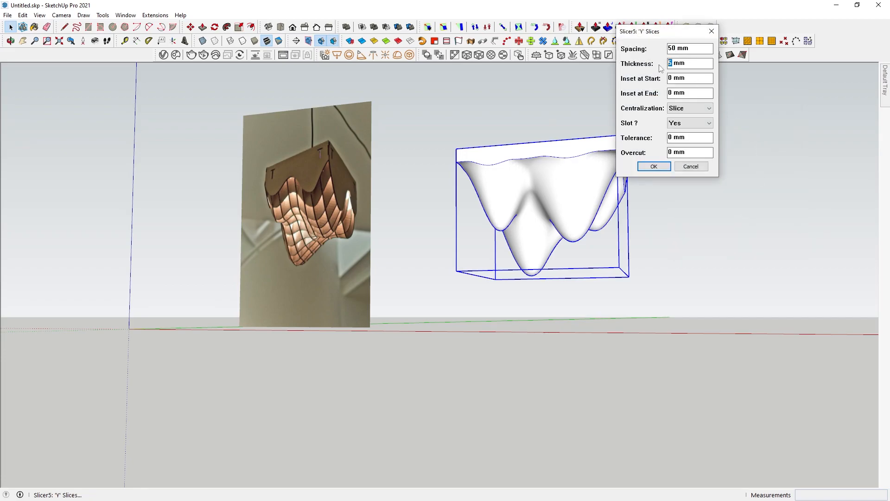
pyautogui.click(654, 167)
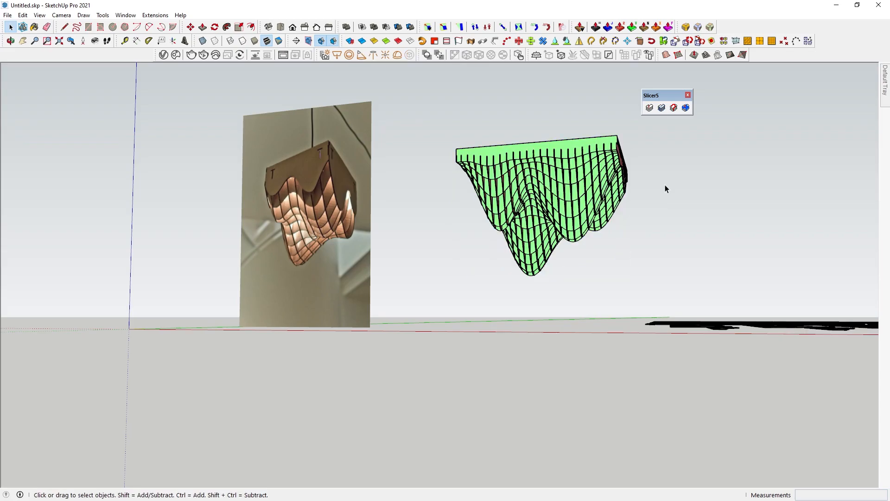
# Inspect the sliced lamp up close and undo the 50 mm slicing.
pyautogui.moveTo(665, 185); pyautogui.dragTo(506, 170, button='middle')
pyautogui.scroll(3, 555, 165)
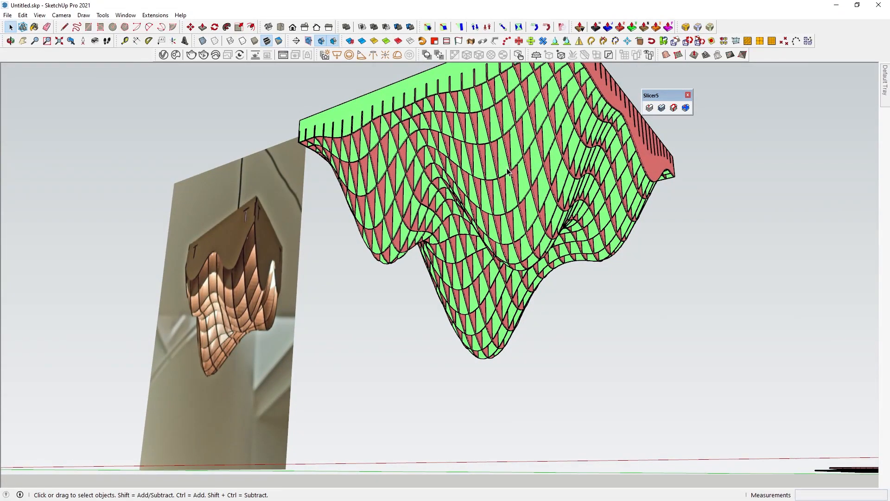
pyautogui.hotkey('ctrl', 'z')
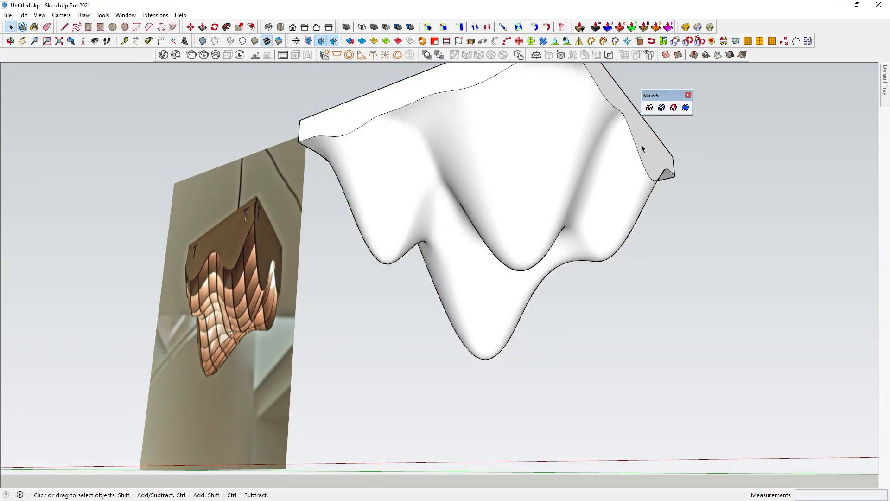
pyautogui.click(649, 108)
pyautogui.click(476, 219)
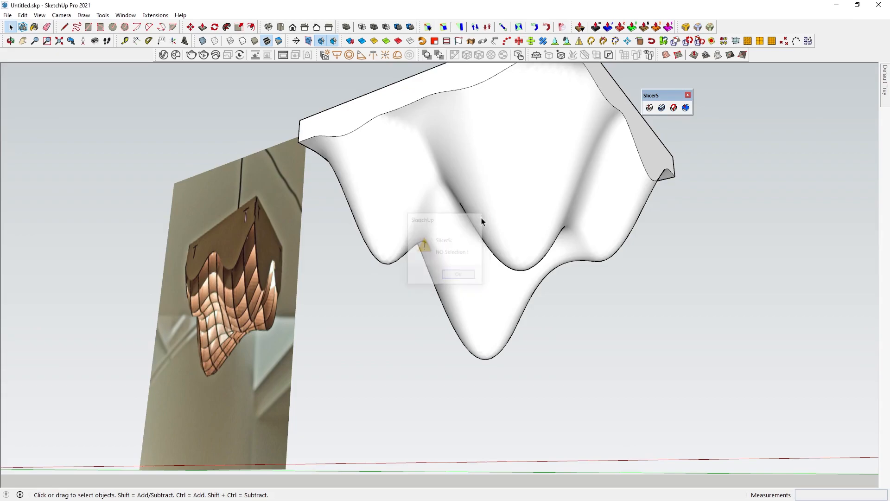
# Start Slicer5 on the lamp group along XY with 200 mm spacing and 10 mm thickness for the first slices.
pyautogui.click(548, 230)
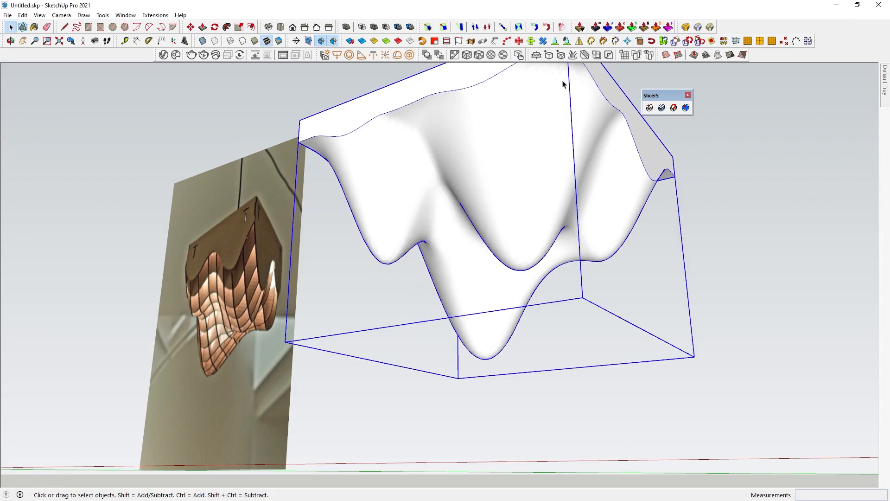
pyautogui.click(650, 108)
pyautogui.doubleClick(450, 205)
pyautogui.write('200')
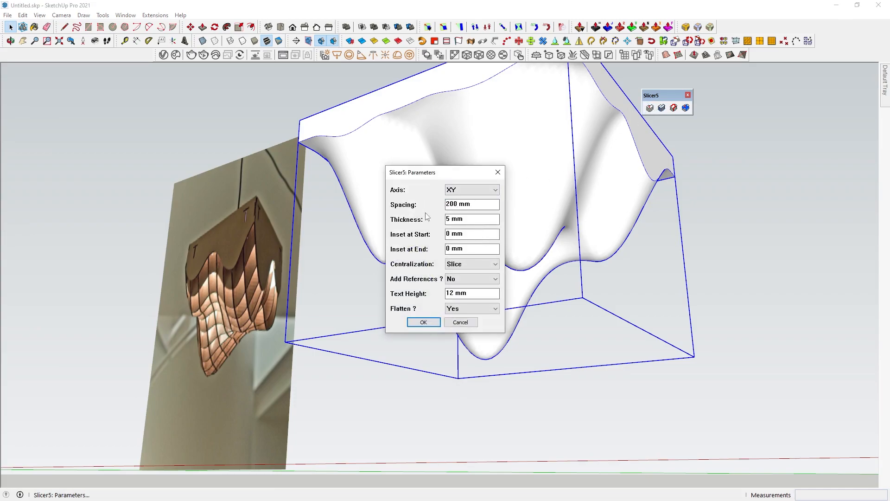
pyautogui.write('10')
pyautogui.click(423, 322)
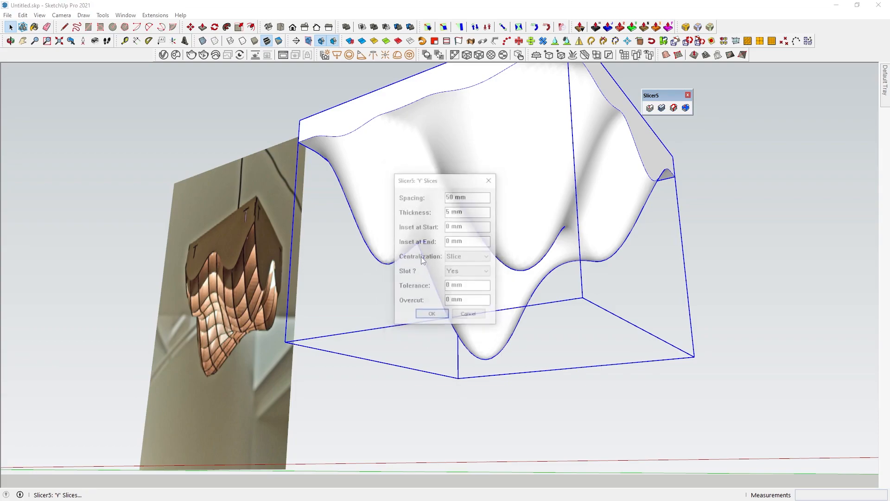
# Set the Y slices to 200 mm spacing and 10 mm thickness and generate the slices.
pyautogui.doubleClick(452, 195)
pyautogui.write('20')
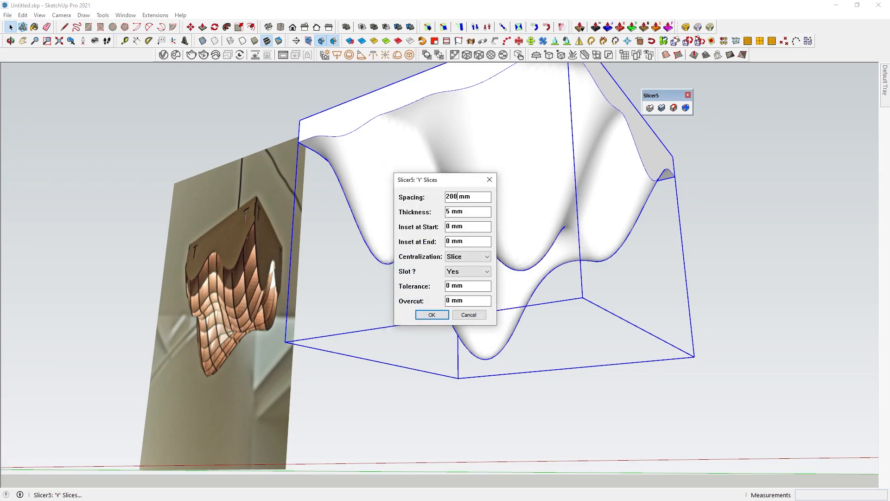
pyautogui.doubleClick(449, 212)
pyautogui.write('1')
pyautogui.click(431, 315)
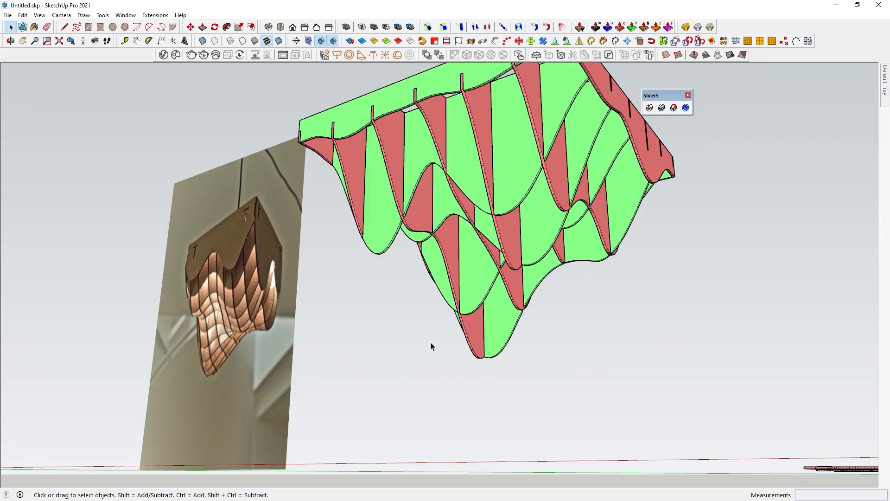
# Undo the 200 mm slicing of the lamp.
pyautogui.hotkey('ctrl', 'z')
pyautogui.click(650, 108)
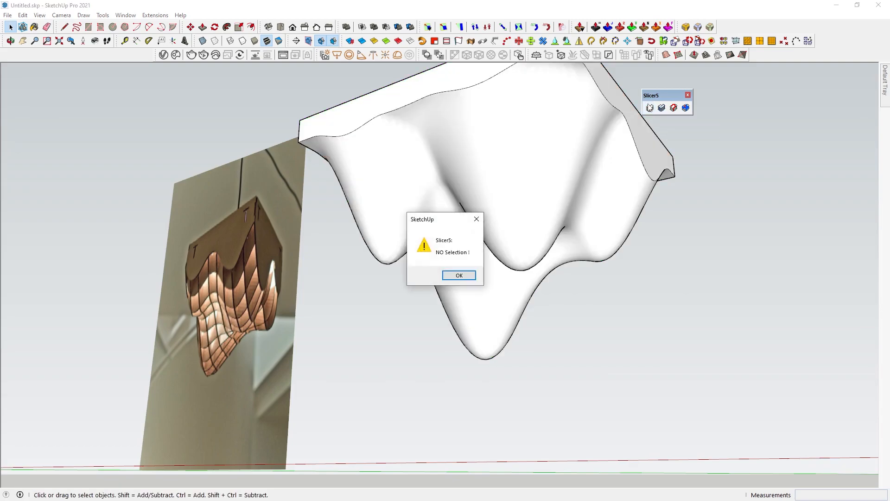
pyautogui.click(476, 219)
# Restart Slicer5 on the lamp group along XY and set the first slices' spacing to 100 mm.
pyautogui.click(528, 192)
pyautogui.click(650, 107)
pyautogui.moveTo(457, 206); pyautogui.dragTo(417, 202)
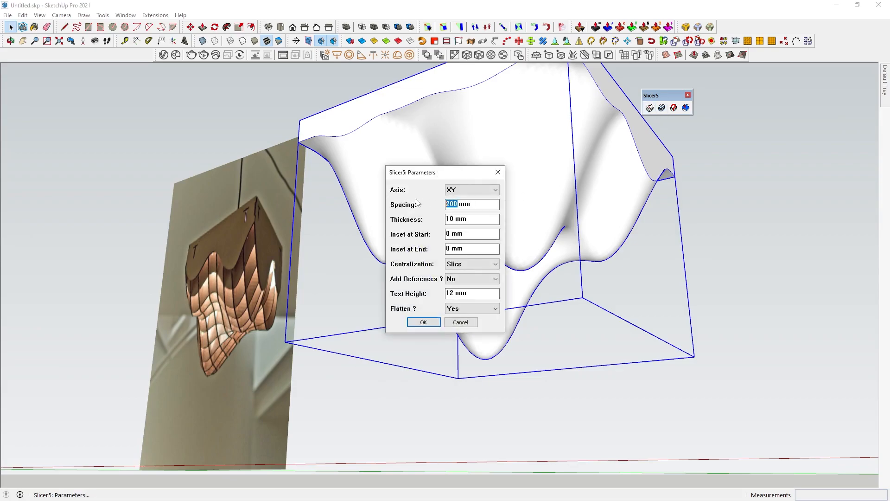
pyautogui.write('100')
pyautogui.click(423, 322)
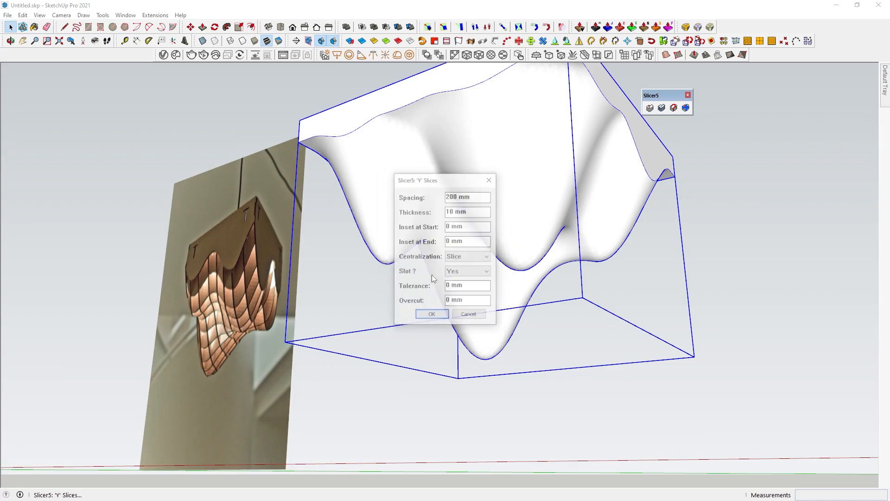
# Set the Y slices' spacing to 100 mm and generate the interlocking slices.
pyautogui.moveTo(458, 197); pyautogui.dragTo(446, 196)
pyautogui.write('100')
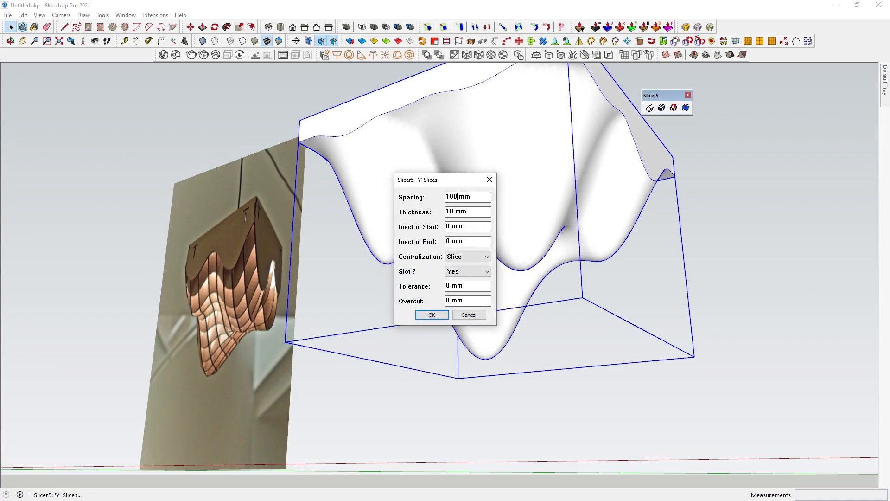
pyautogui.click(432, 315)
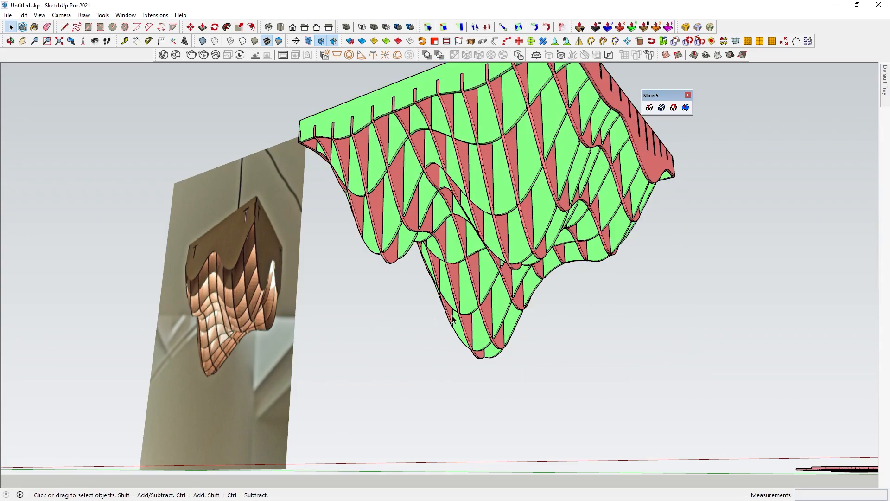
# Examine the sliced lamp's interlocking ribs from below and the front, comparing its shape with the reference photo.
pyautogui.scroll(-4, 452, 314)
pyautogui.moveTo(416, 208); pyautogui.dragTo(733, 275, button='middle')
pyautogui.scroll(-3, 546, 257)
pyautogui.scroll(4, 480, 268)
pyautogui.scroll(-3, 494, 298)
pyautogui.scroll(-2, 494, 298)
pyautogui.scroll(4, 547, 248)
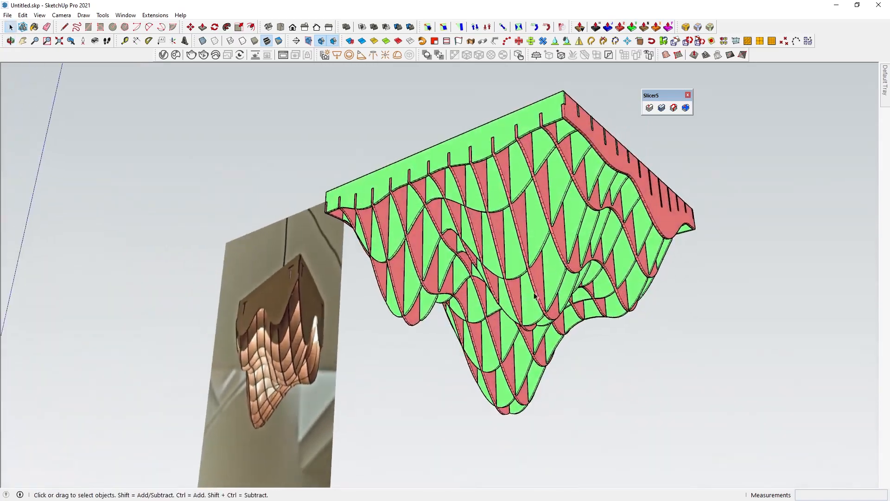
pyautogui.moveTo(551, 272)
pyautogui.mouseDown(button='middle')
pyautogui.moveTo(552, 291)
pyautogui.moveTo(552, 250)
pyautogui.moveTo(545, 278)
pyautogui.mouseUp(button='middle')
pyautogui.scroll(-3, 551, 291)
pyautogui.scroll(3, 610, 286)
pyautogui.scroll(3, 559, 289)
pyautogui.scroll(-3, 544, 283)
pyautogui.scroll(3, 541, 287)
pyautogui.scroll(-4, 544, 285)
pyautogui.moveTo(544, 285); pyautogui.dragTo(480, 304, button='middle')
pyautogui.scroll(3, 479, 317)
pyautogui.scroll(-2, 430, 322)
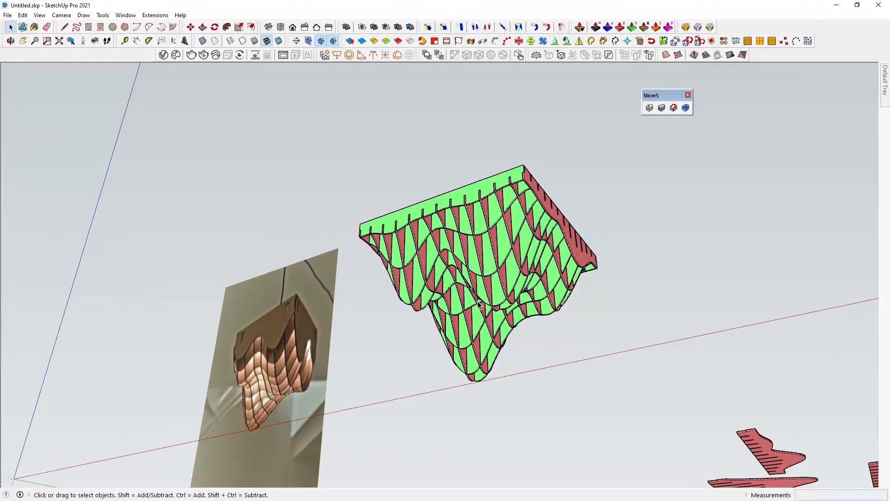
pyautogui.scroll(1, 478, 303)
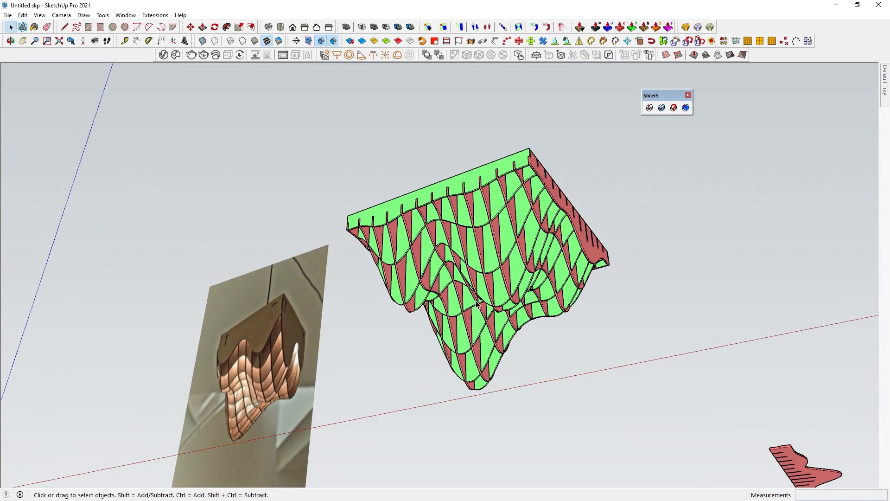
pyautogui.moveTo(477, 304); pyautogui.dragTo(522, 250, button='middle')
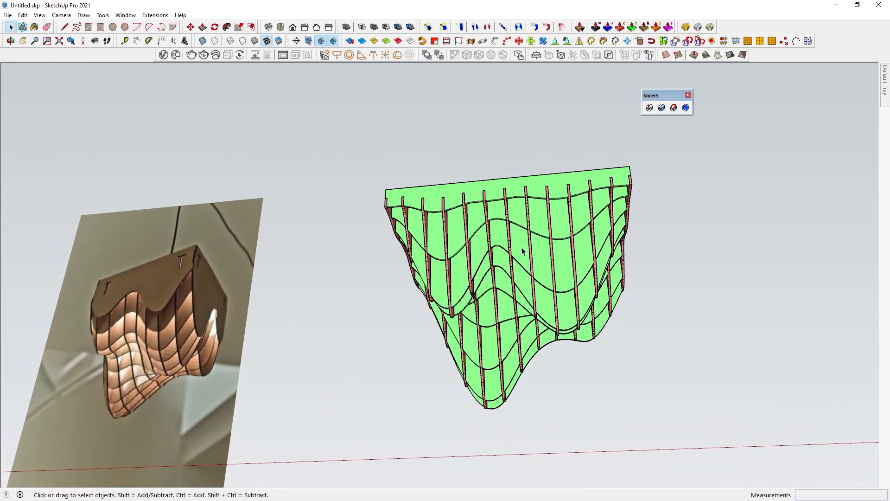
pyautogui.moveTo(410, 244); pyautogui.dragTo(411, 244)
pyautogui.rightClick(518, 234)
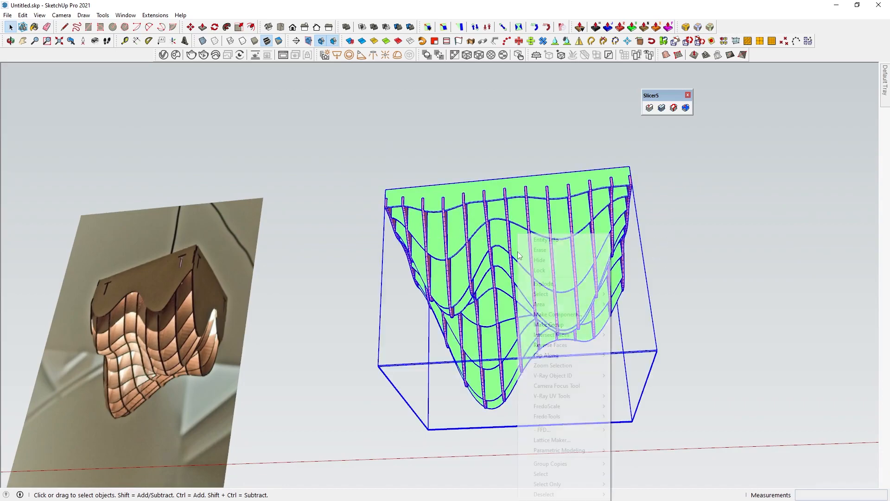
pyautogui.click(505, 237)
pyautogui.moveTo(505, 237); pyautogui.dragTo(475, 238, button='middle')
pyautogui.doubleClick(525, 221)
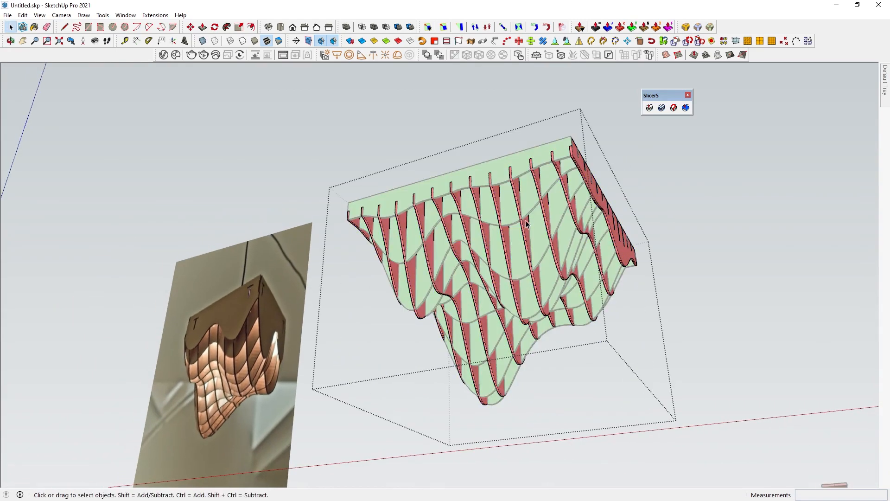
pyautogui.press('Escape')
# Explode the sliced lamp groups into individual ribs.
pyautogui.moveTo(670, 275); pyautogui.dragTo(344, 147)
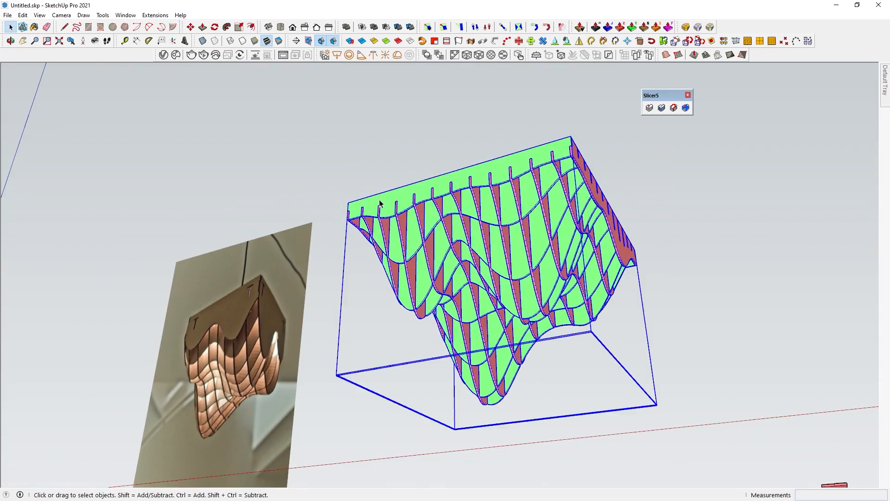
pyautogui.rightClick(478, 260)
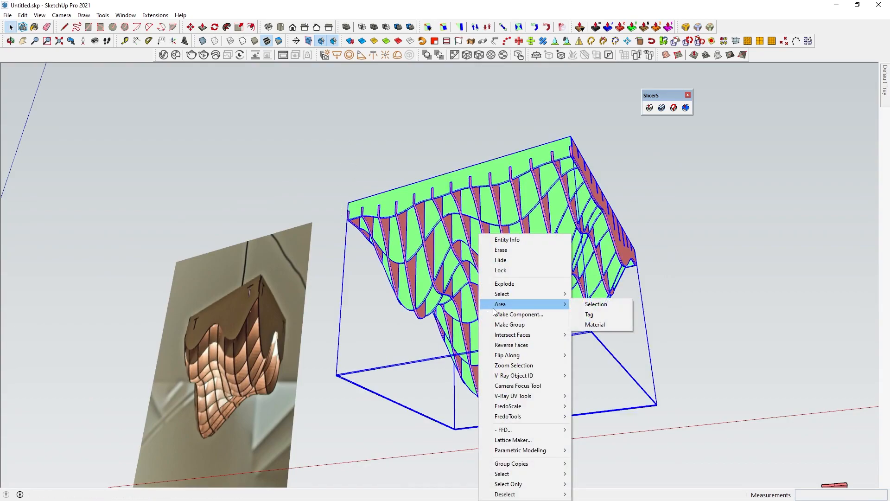
pyautogui.moveTo(500, 355)
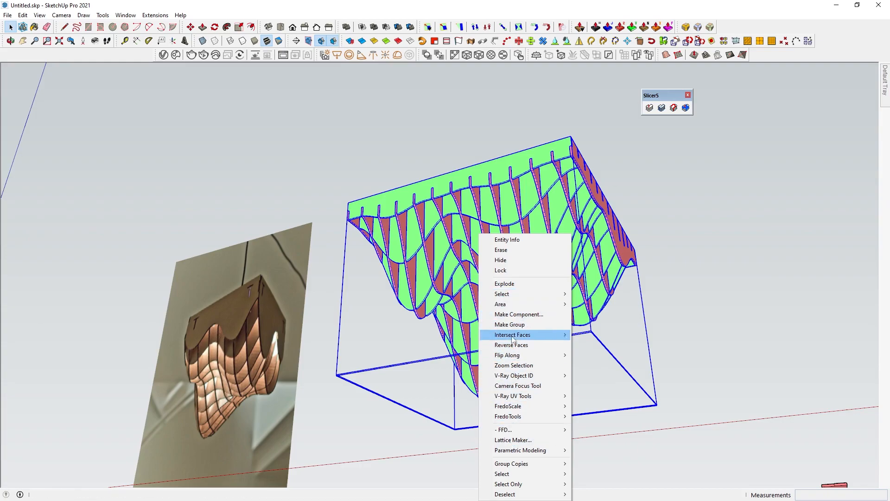
pyautogui.click(503, 284)
pyautogui.click(510, 260)
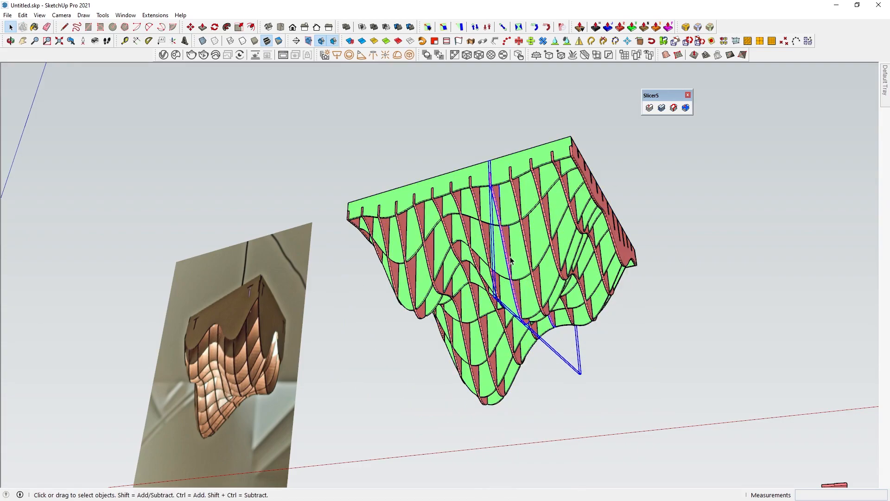
pyautogui.moveTo(689, 407); pyautogui.dragTo(358, 186)
pyautogui.rightClick(442, 180)
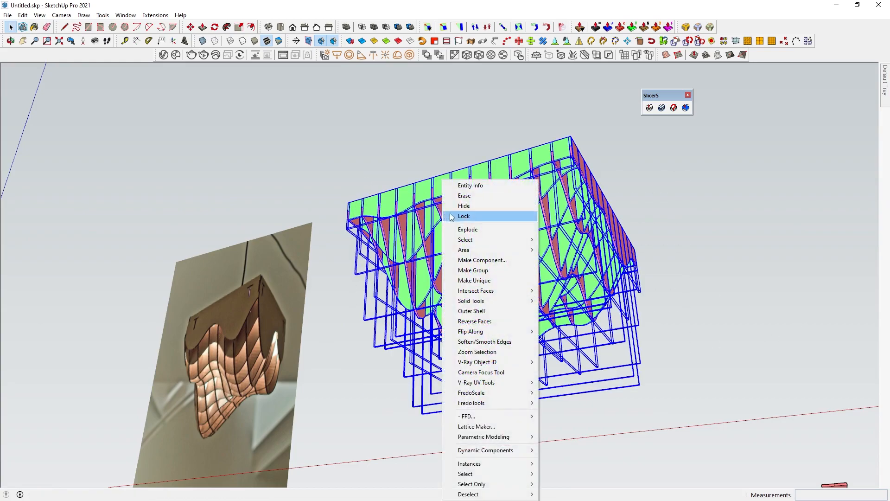
pyautogui.moveTo(488, 250)
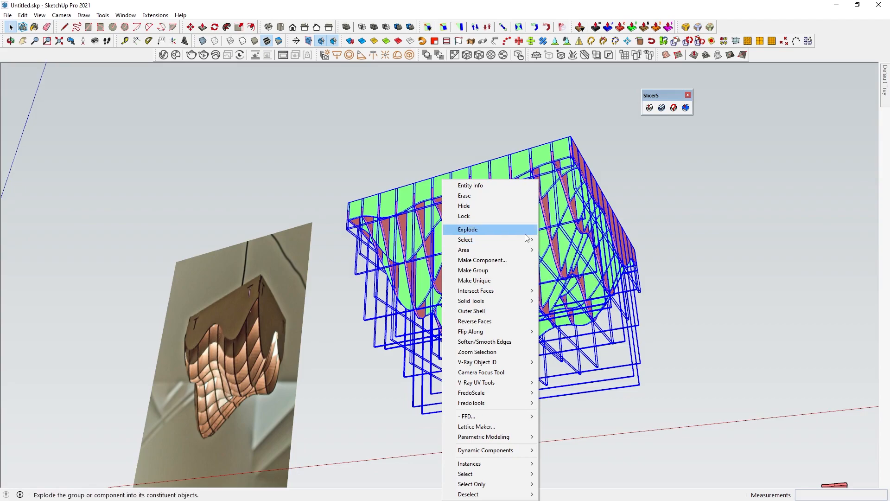
pyautogui.moveTo(524, 238)
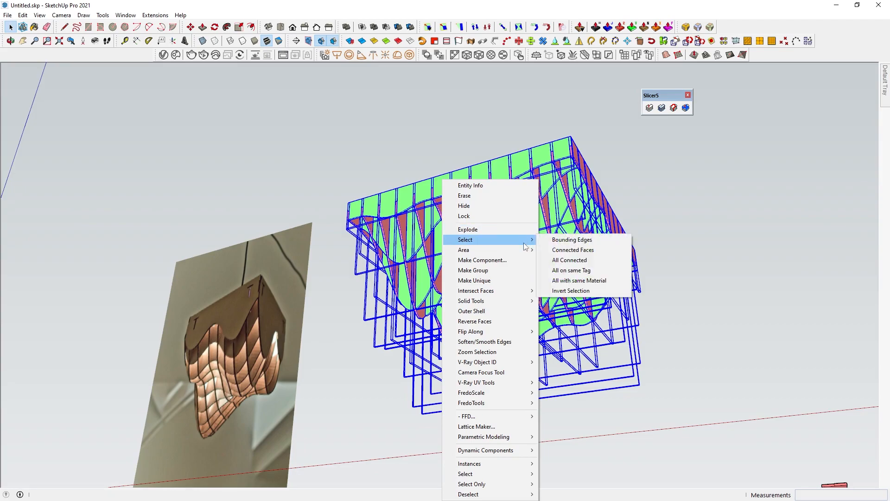
pyautogui.click(404, 158)
pyautogui.click(404, 160)
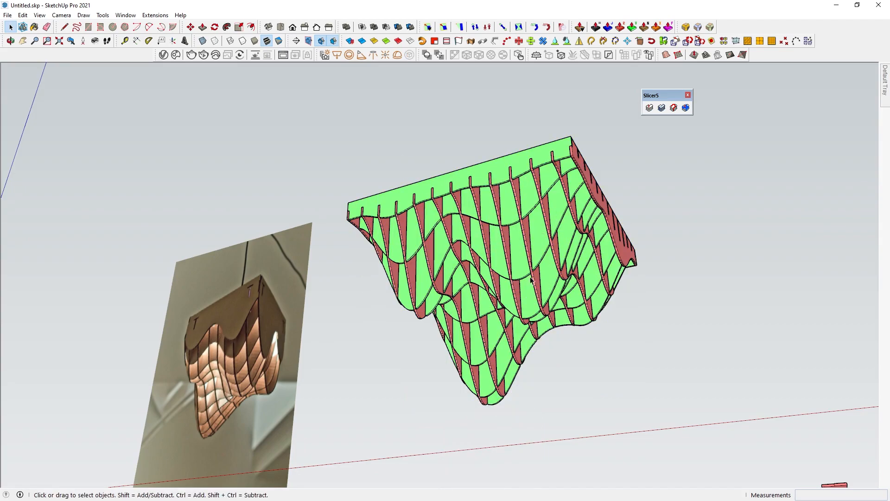
# Select all the lamp ribs and open the Soften/Smooth Edges settings for them.
pyautogui.moveTo(647, 367); pyautogui.dragTo(364, 146)
pyautogui.rightClick(527, 180)
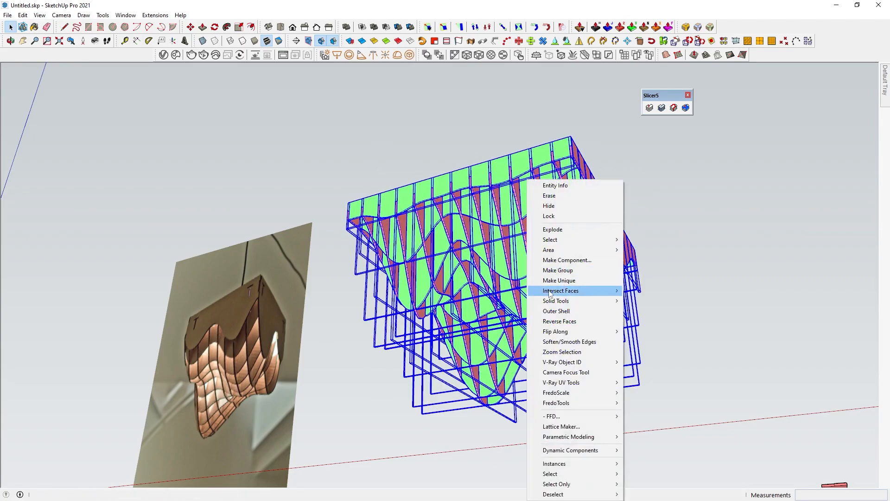
pyautogui.click(569, 342)
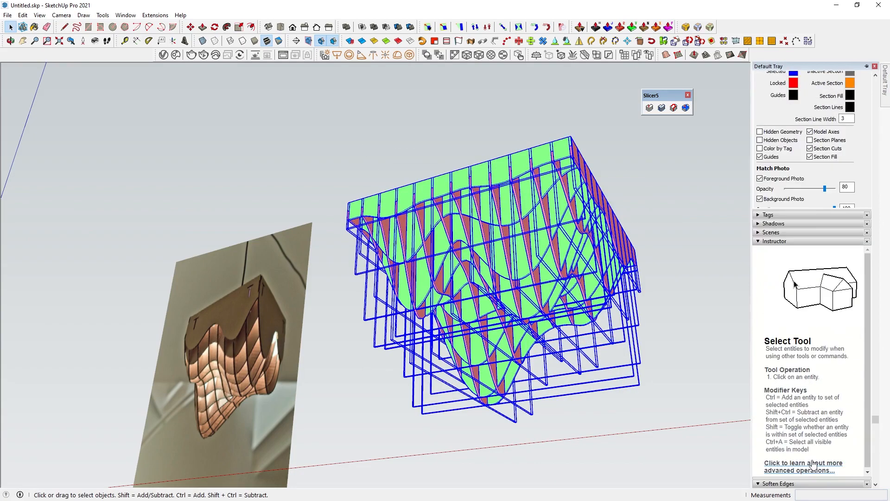
pyautogui.scroll(2, 553, 307)
pyautogui.scroll(3, 554, 305)
pyautogui.click(556, 288)
pyautogui.scroll(-3, 693, 320)
pyautogui.click(698, 328)
# Examine the lamp from below and check individual ribs by selecting them one at a time.
pyautogui.moveTo(505, 287); pyautogui.dragTo(533, 252, button='middle')
pyautogui.scroll(4, 485, 328)
pyautogui.scroll(-4, 514, 329)
pyautogui.scroll(3, 493, 380)
pyautogui.scroll(-2, 533, 252)
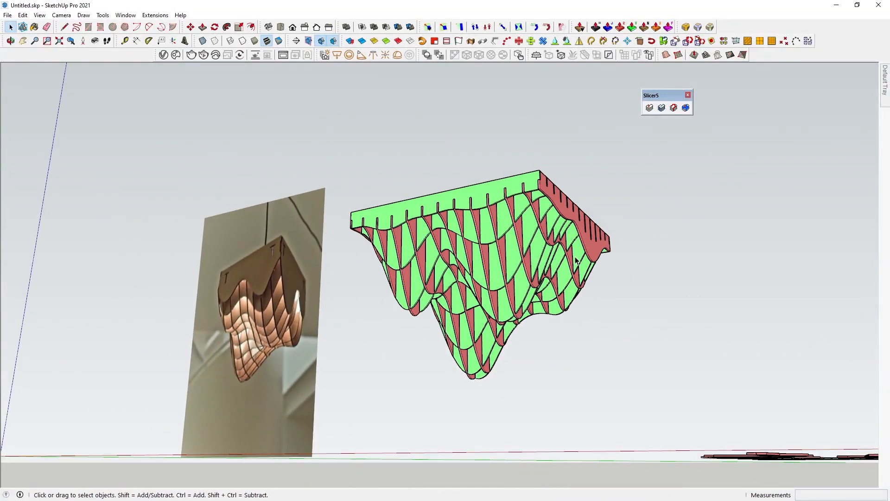
pyautogui.click(562, 248)
pyautogui.scroll(2, 562, 248)
pyautogui.click(528, 160)
pyautogui.click(443, 218)
pyautogui.click(475, 303)
pyautogui.click(500, 328)
pyautogui.click(517, 334)
pyautogui.click(516, 327)
pyautogui.click(488, 279)
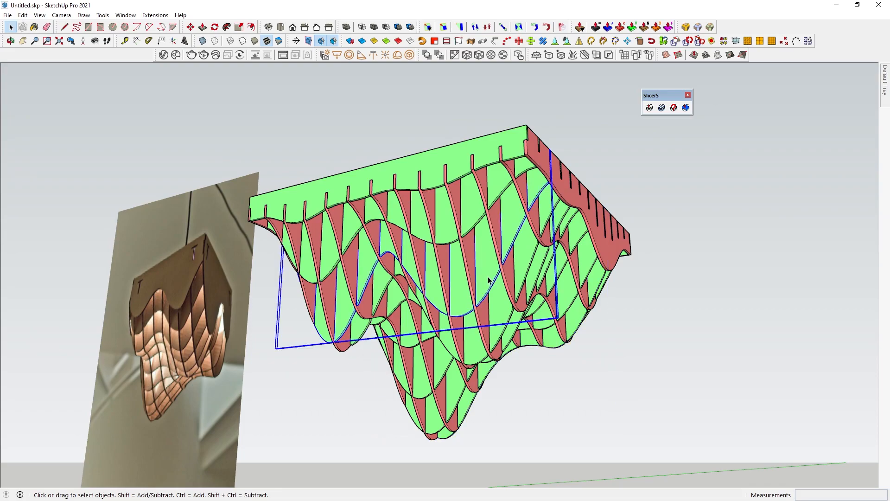
# Apply the V-Ray material Laminate B01 120cm to the lamp's ribs as a selection.
pyautogui.click(7, 15)
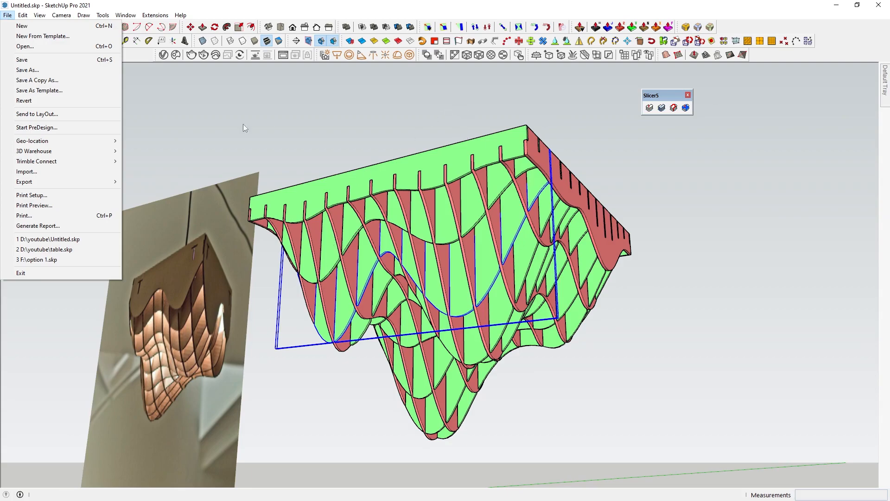
pyautogui.click(346, 86)
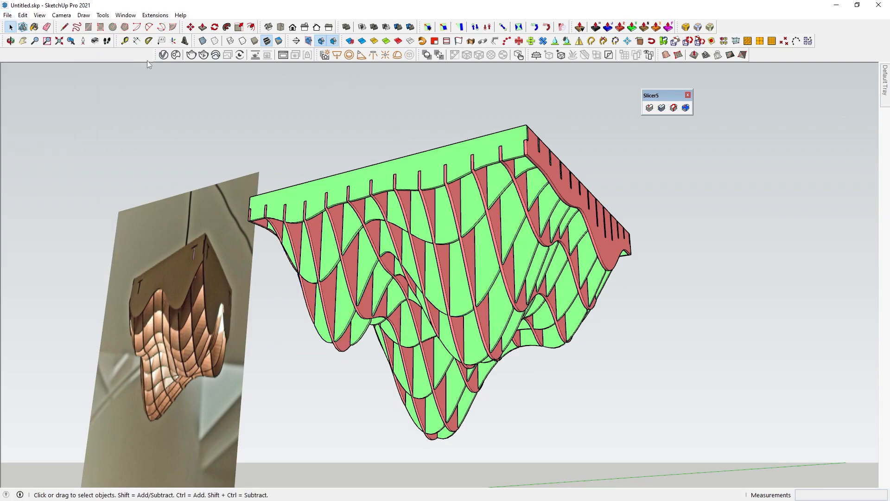
pyautogui.click(163, 55)
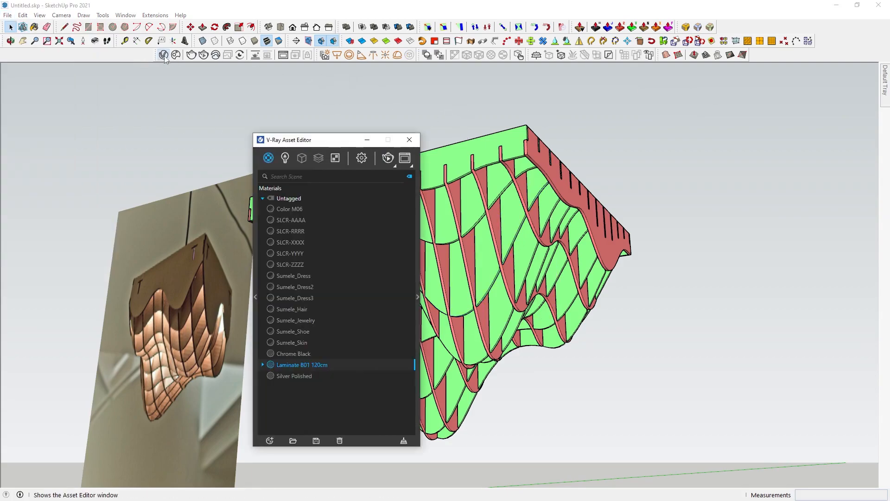
pyautogui.click(480, 214)
pyautogui.moveTo(717, 357); pyautogui.dragTo(486, 98)
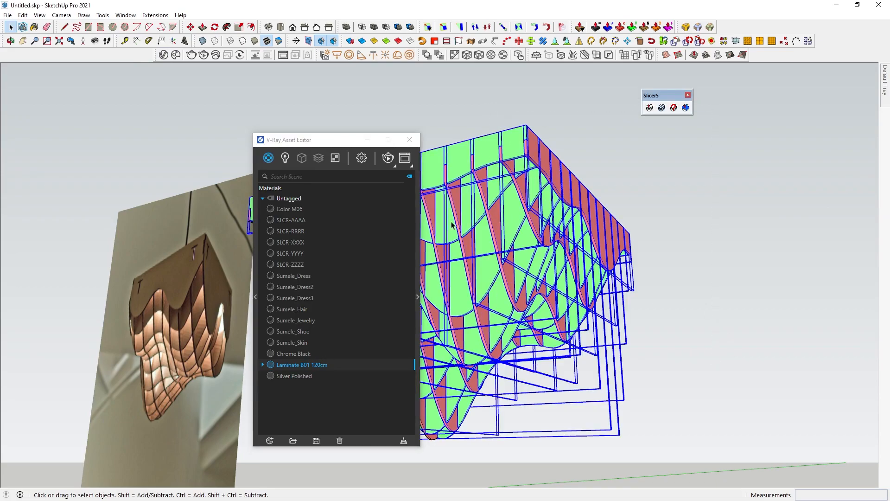
pyautogui.rightClick(357, 367)
pyautogui.click(334, 267)
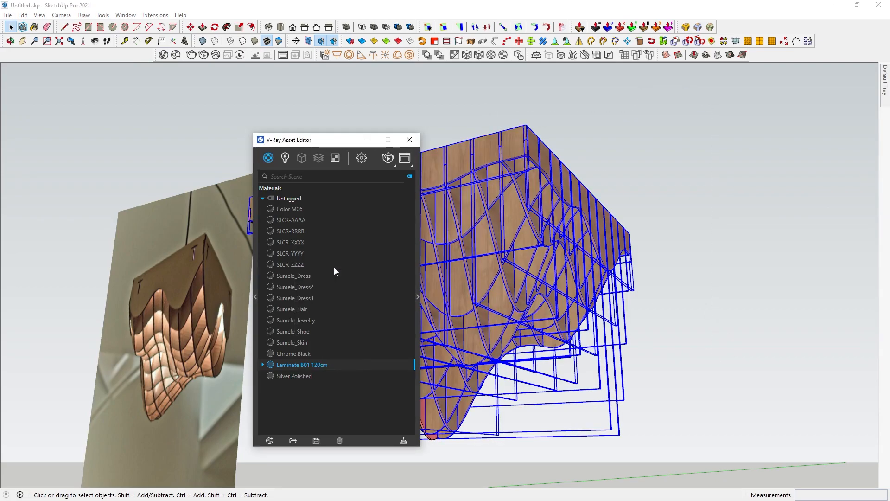
pyautogui.click(367, 140)
# Paint the remaining red ribs with the Laminate B01 120cm wood material.
pyautogui.scroll(-2, 513, 255)
pyautogui.click(634, 255)
pyautogui.scroll(4, 541, 298)
pyautogui.scroll(2, 345, 303)
pyautogui.click(357, 278)
pyautogui.press('b')
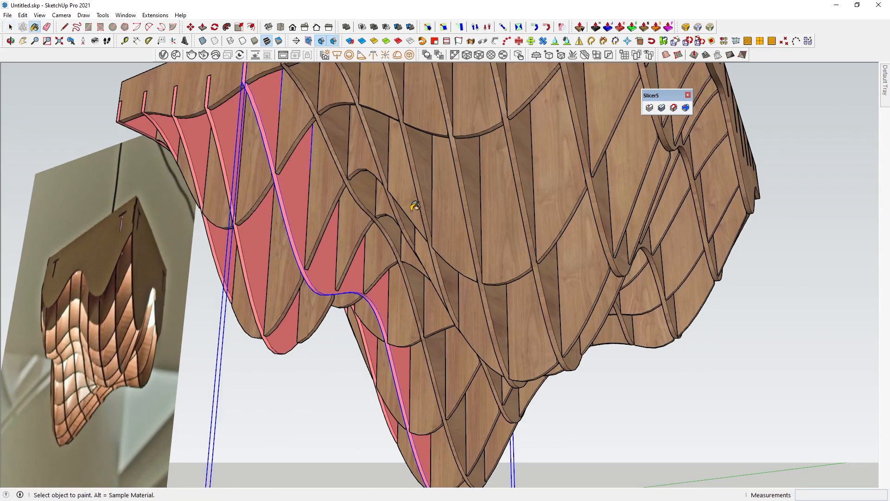
pyautogui.click(287, 331)
pyautogui.scroll(-2, 297, 331)
pyautogui.moveTo(246, 288)
pyautogui.mouseDown(button='middle')
pyautogui.moveTo(279, 249)
pyautogui.moveTo(324, 249)
pyautogui.moveTo(501, 377)
pyautogui.moveTo(524, 362)
pyautogui.mouseUp(button='middle')
pyautogui.click(272, 237)
pyautogui.click(418, 105)
pyautogui.click(450, 157)
# Start the V-Ray viewport render and examine the wood-finished lamp beside the reference photo.
pyautogui.scroll(-2, 451, 158)
pyautogui.moveTo(612, 242)
pyautogui.mouseDown(button='middle')
pyautogui.moveTo(590, 227)
pyautogui.moveTo(383, 233)
pyautogui.mouseUp(button='middle')
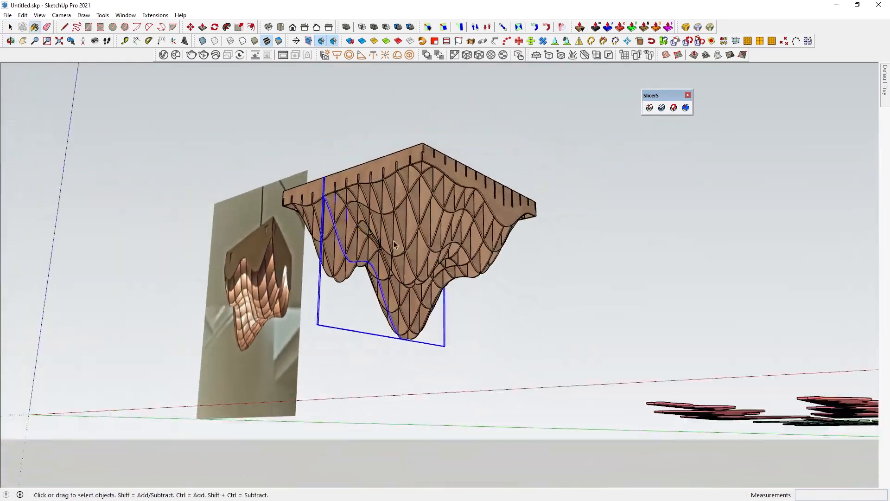
pyautogui.scroll(2, 375, 280)
pyautogui.click(599, 339)
pyautogui.moveTo(375, 313); pyautogui.dragTo(468, 303, button='middle')
pyautogui.scroll(-3, 467, 303)
pyautogui.moveTo(467, 260); pyautogui.dragTo(438, 293, button='middle')
pyautogui.scroll(5, 450, 257)
pyautogui.scroll(-3, 449, 257)
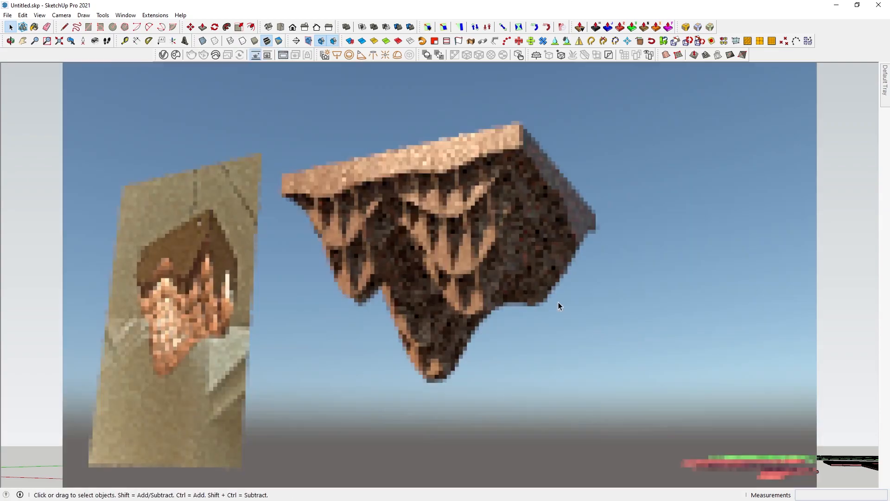
pyautogui.moveTo(539, 293); pyautogui.dragTo(589, 313, button='middle')
pyautogui.scroll(-5, 590, 313)
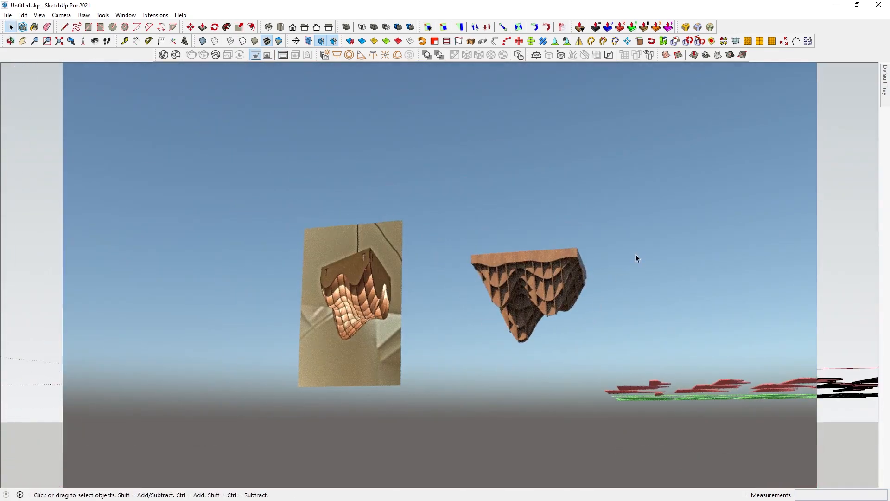
# Stop the viewport render and group all the lamp's ribs together.
pyautogui.press('m')
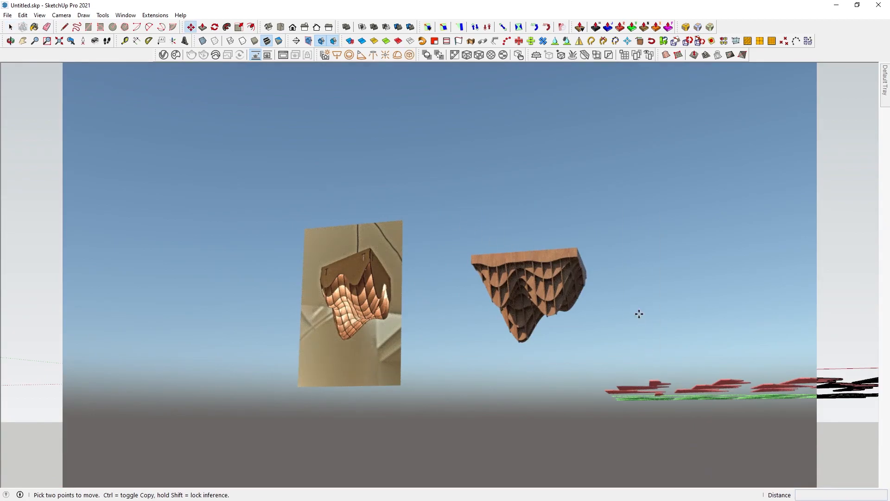
pyautogui.click(256, 54)
pyautogui.moveTo(507, 263); pyautogui.dragTo(522, 421, button='middle')
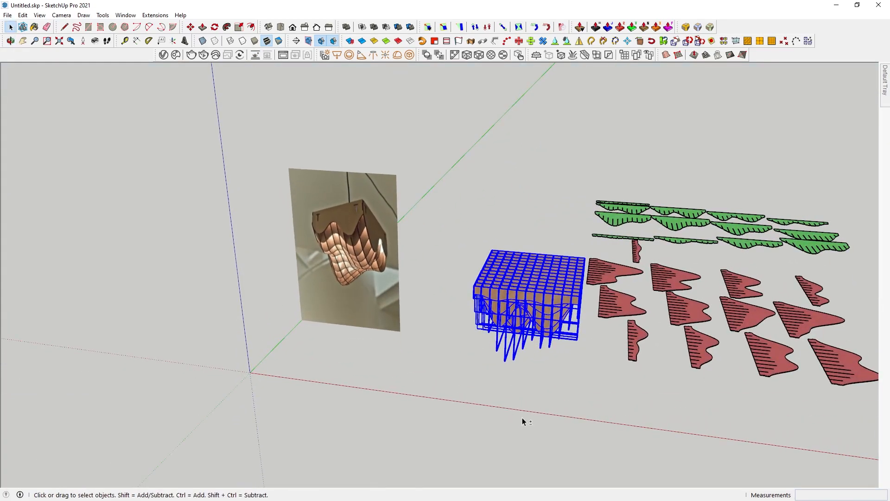
pyautogui.rightClick(527, 330)
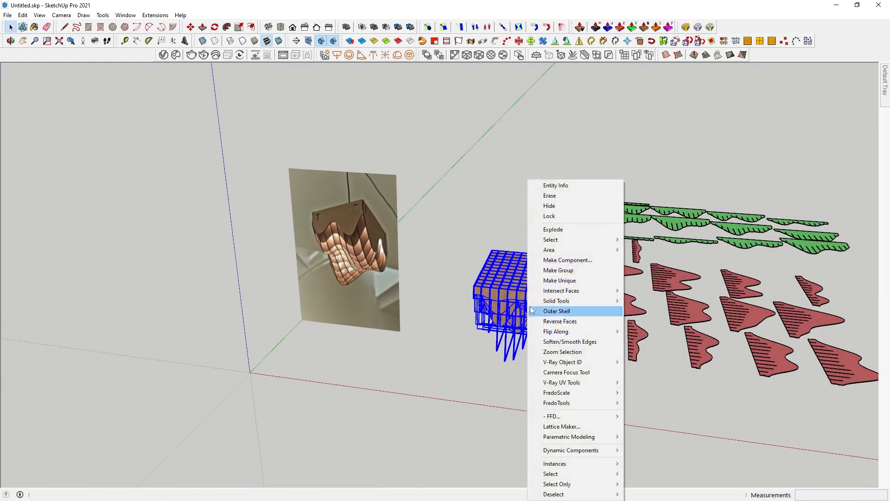
pyautogui.click(565, 274)
pyautogui.press('m')
pyautogui.click(541, 229)
pyautogui.moveTo(484, 268); pyautogui.dragTo(399, 164, button='middle')
pyautogui.press('v')
# Restart the viewport render and examine the grouped wooden lamp from several angles beside the reference photo.
pyautogui.scroll(5, 420, 237)
pyautogui.moveTo(445, 261); pyautogui.dragTo(791, 275, button='middle')
pyautogui.moveTo(505, 299); pyautogui.dragTo(443, 302, button='middle')
pyautogui.click(256, 55)
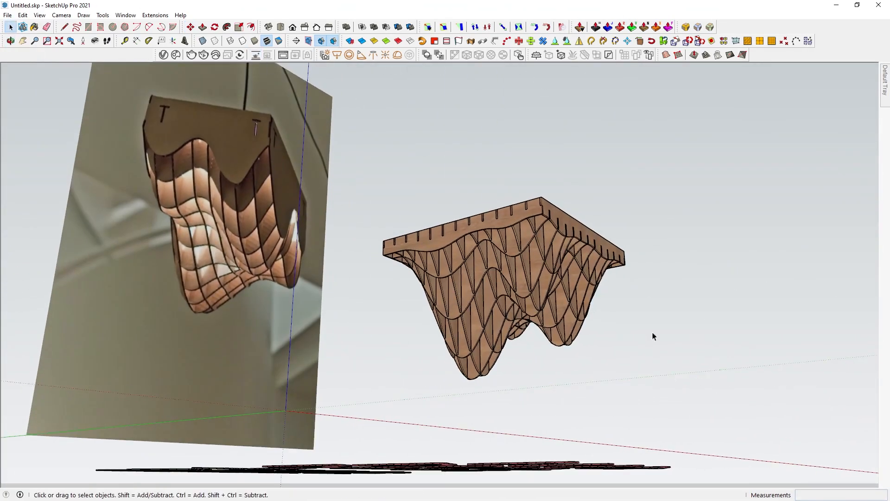
pyautogui.moveTo(613, 319); pyautogui.dragTo(680, 417, button='middle')
pyautogui.scroll(3, 408, 378)
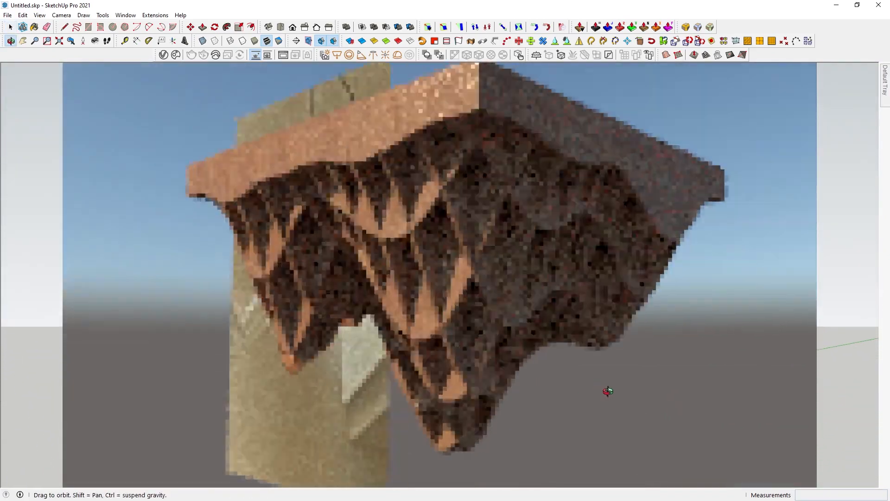
pyautogui.scroll(-4, 622, 388)
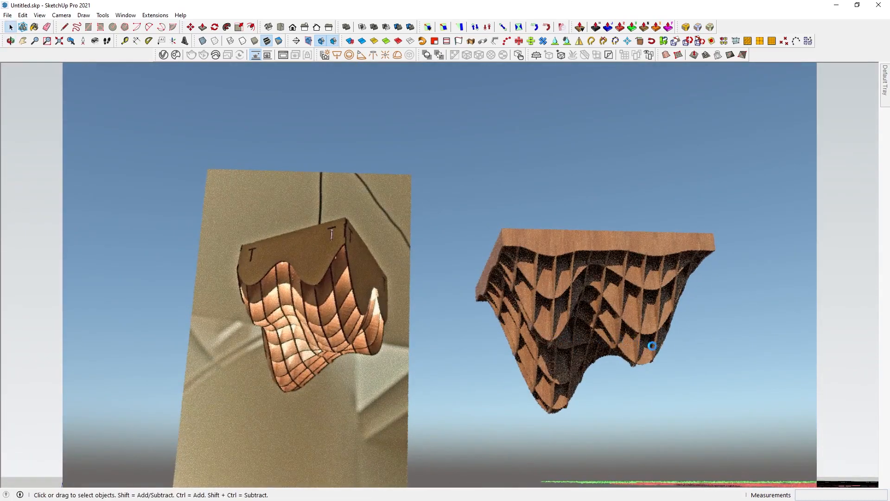
pyautogui.scroll(2, 765, 388)
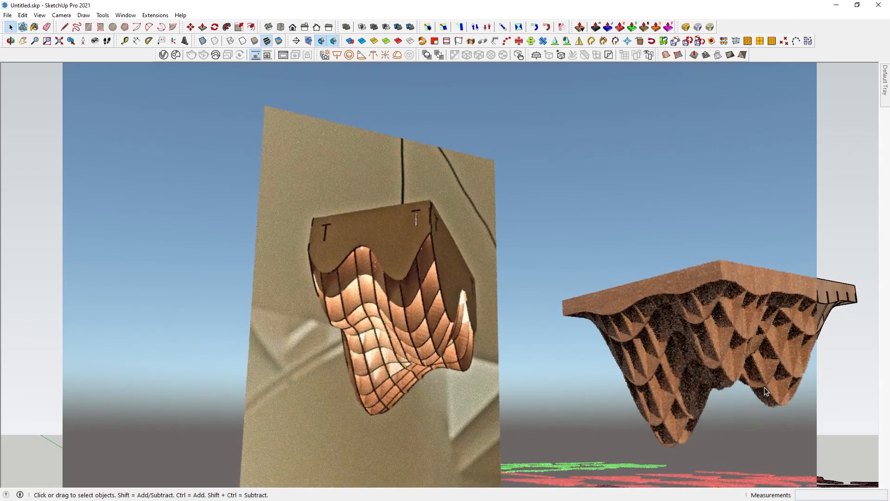